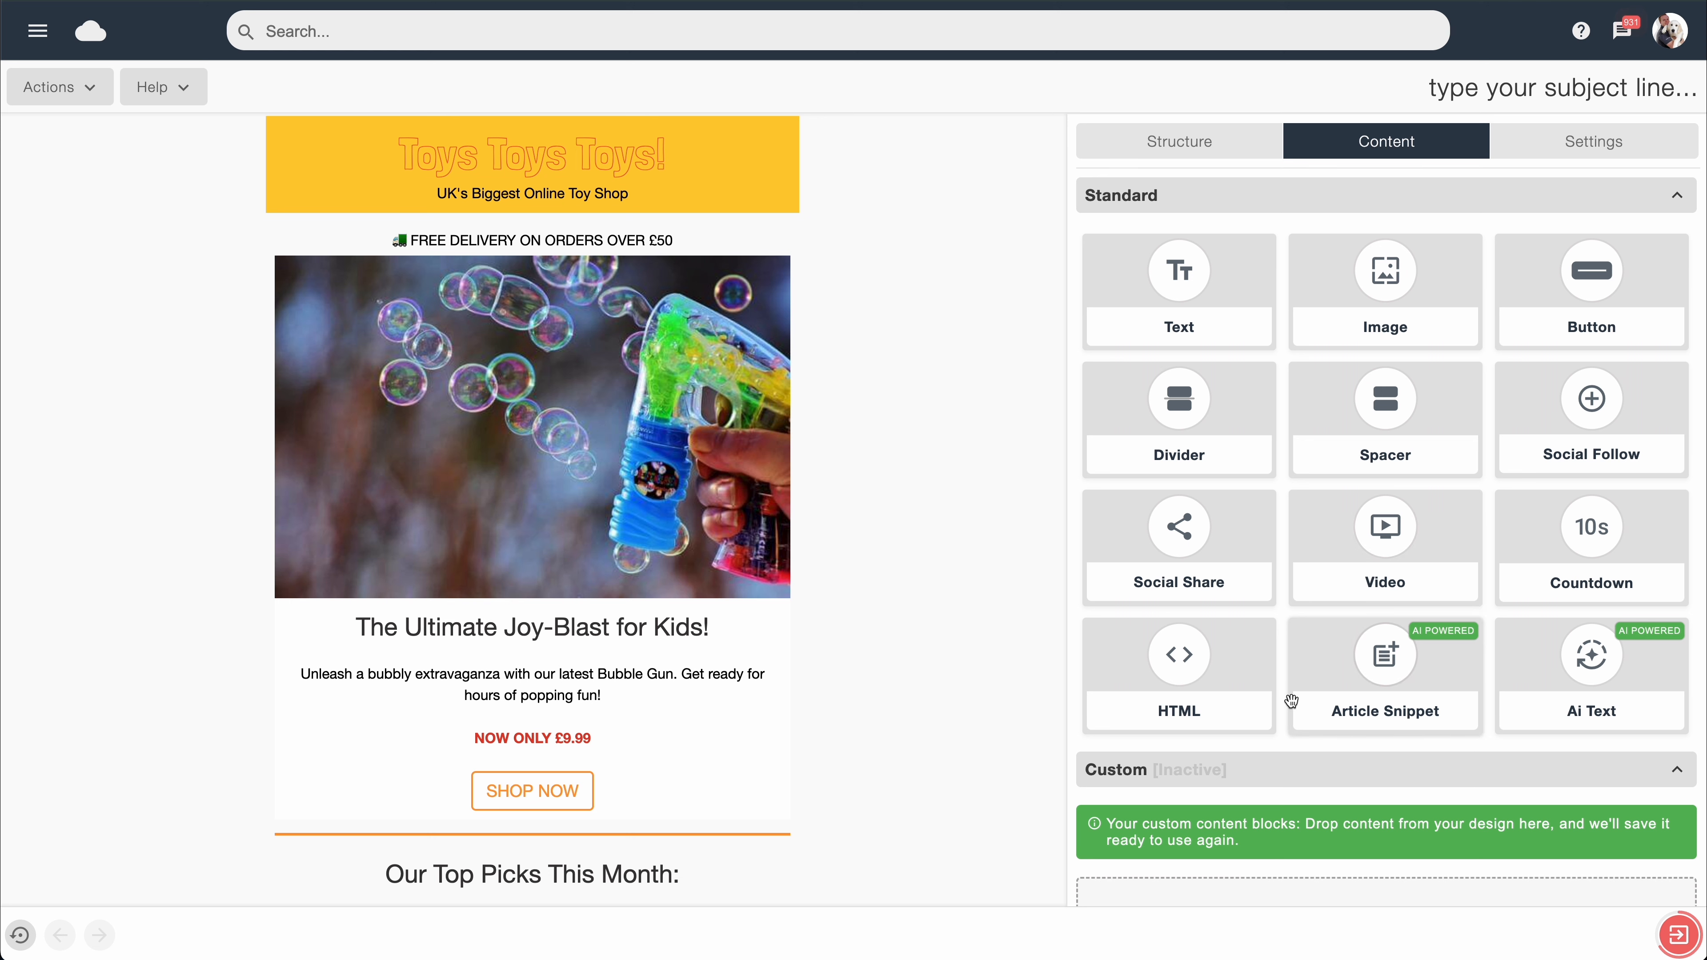
Step: Save the outlined Shop Now button under the bubble gun offer as a custom content block named "Shop Now Btn"
scroll(1209, 806, "down", 2)
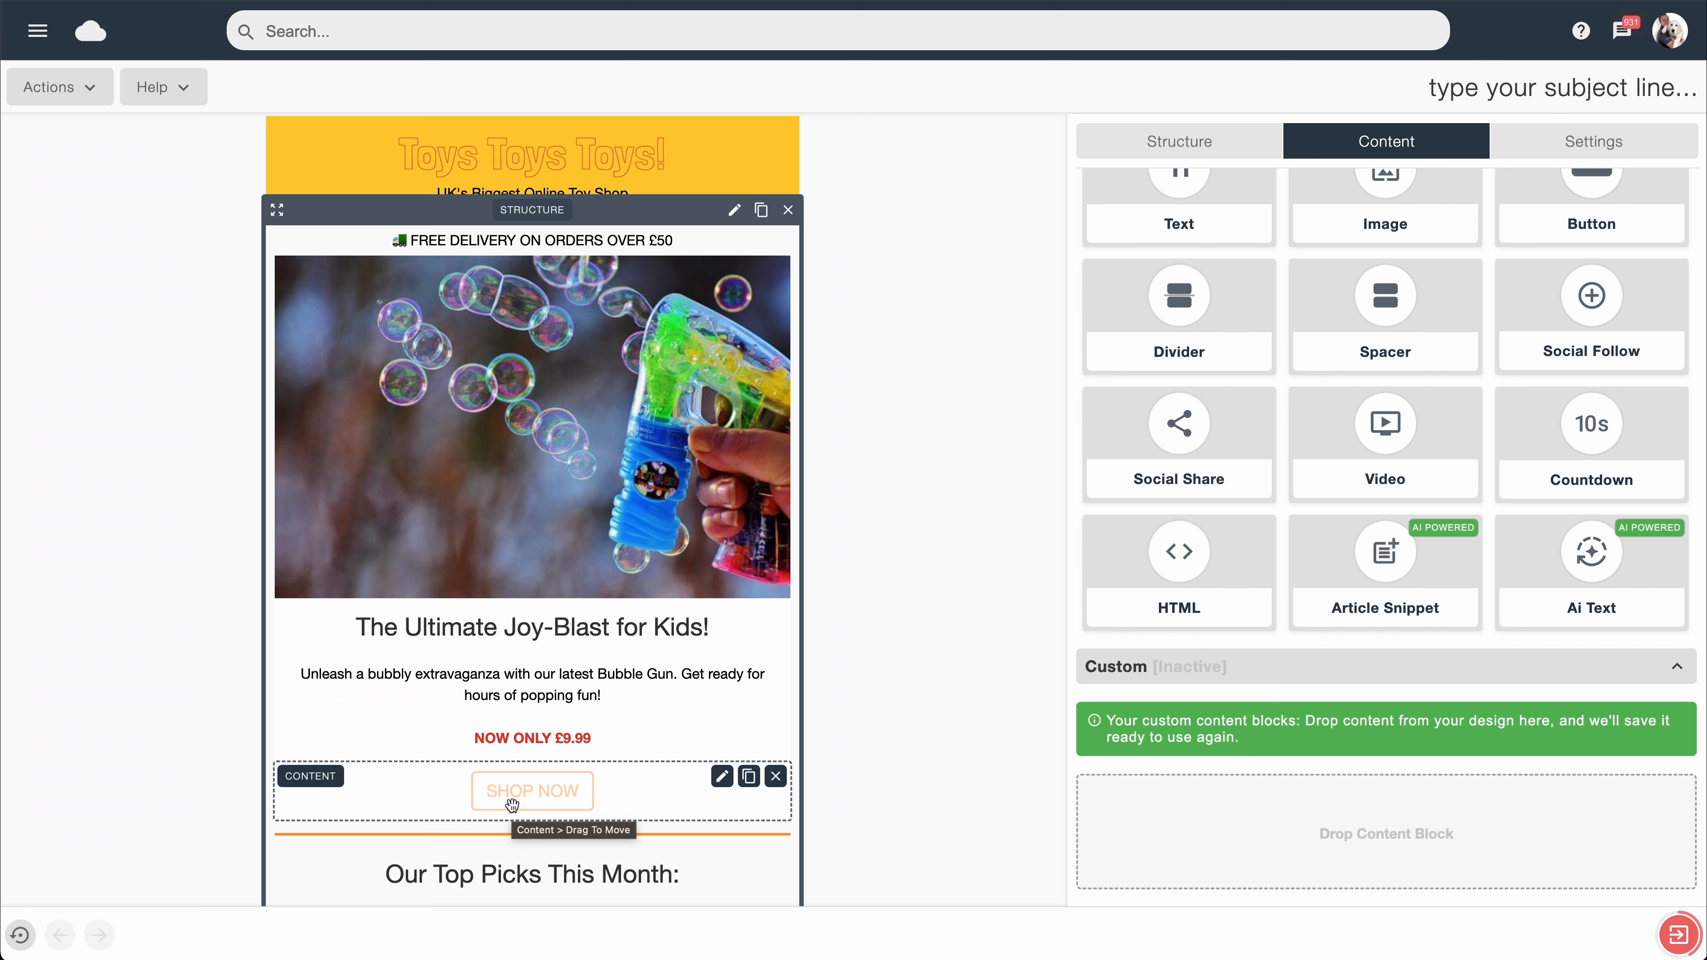
left_click_drag(512, 805, 1300, 840)
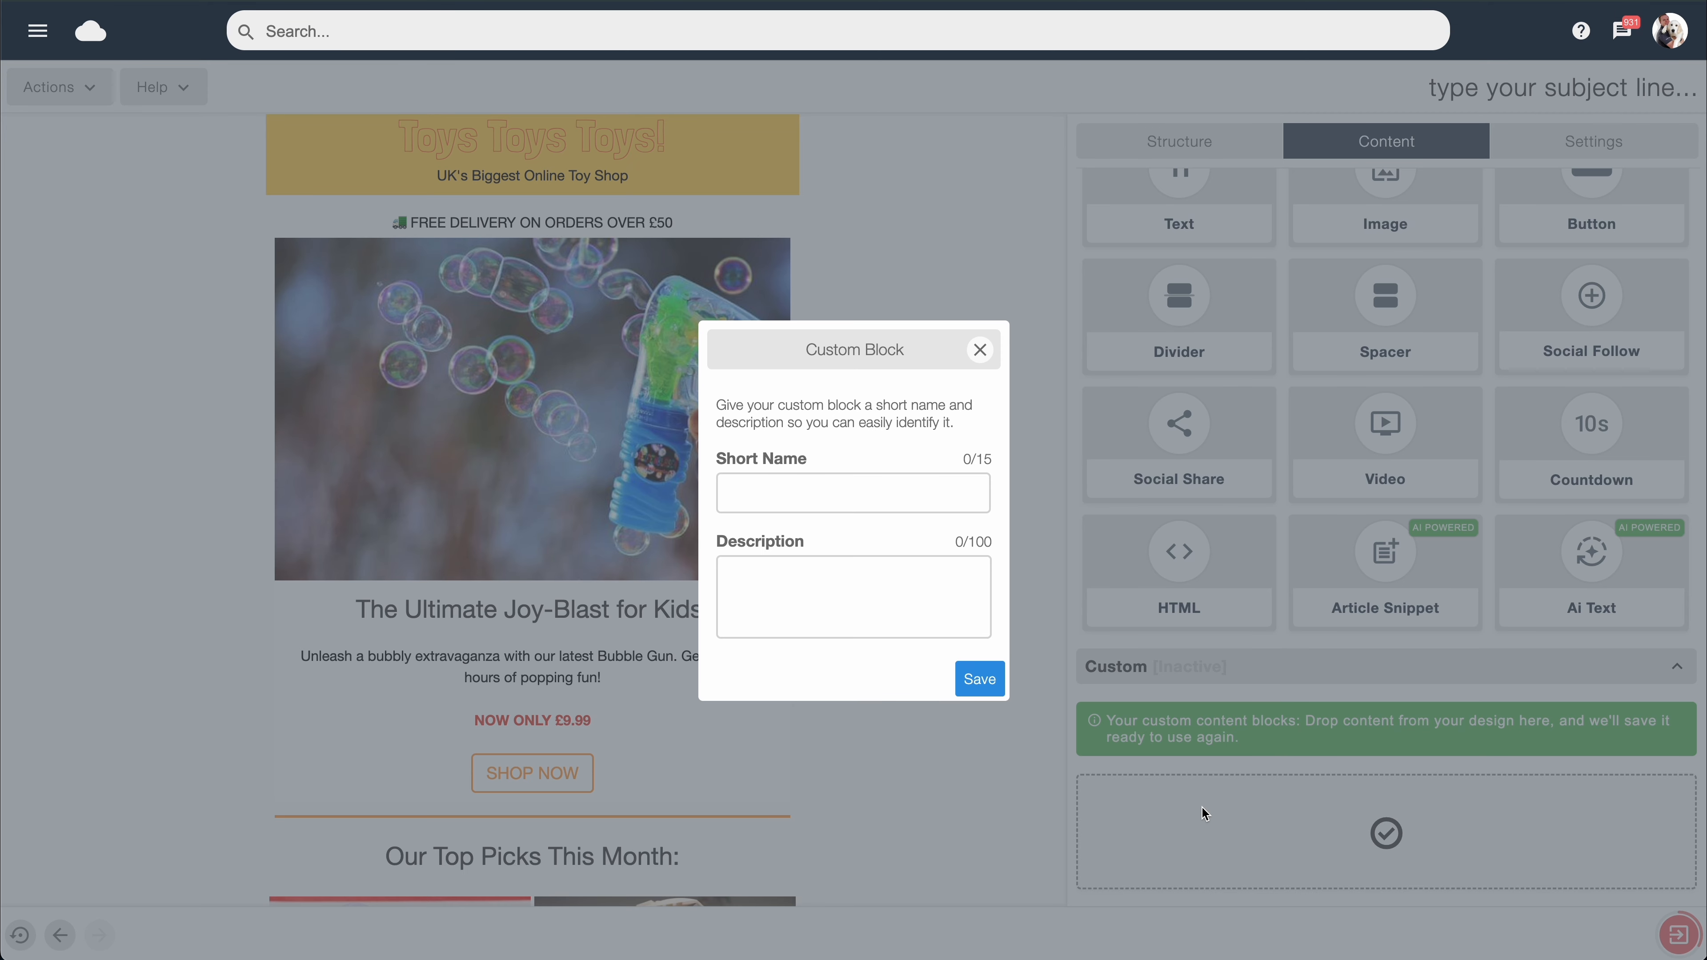
left_click(755, 493)
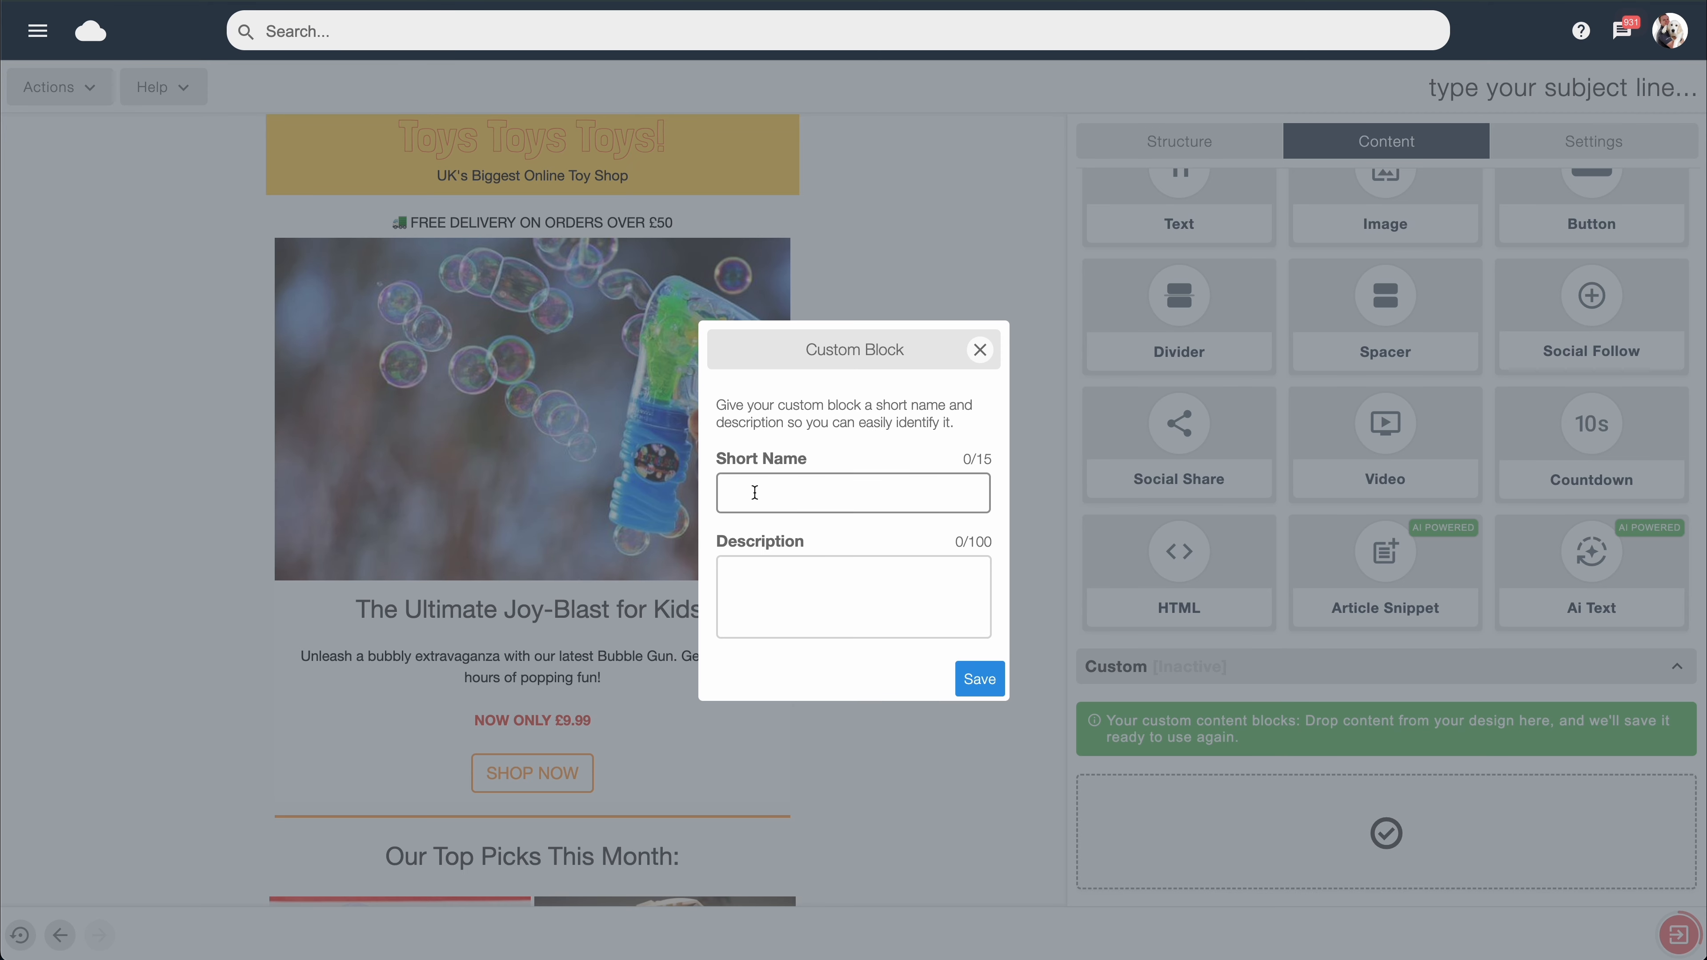
type("Shop Now Btn")
left_click(744, 581)
left_click(978, 684)
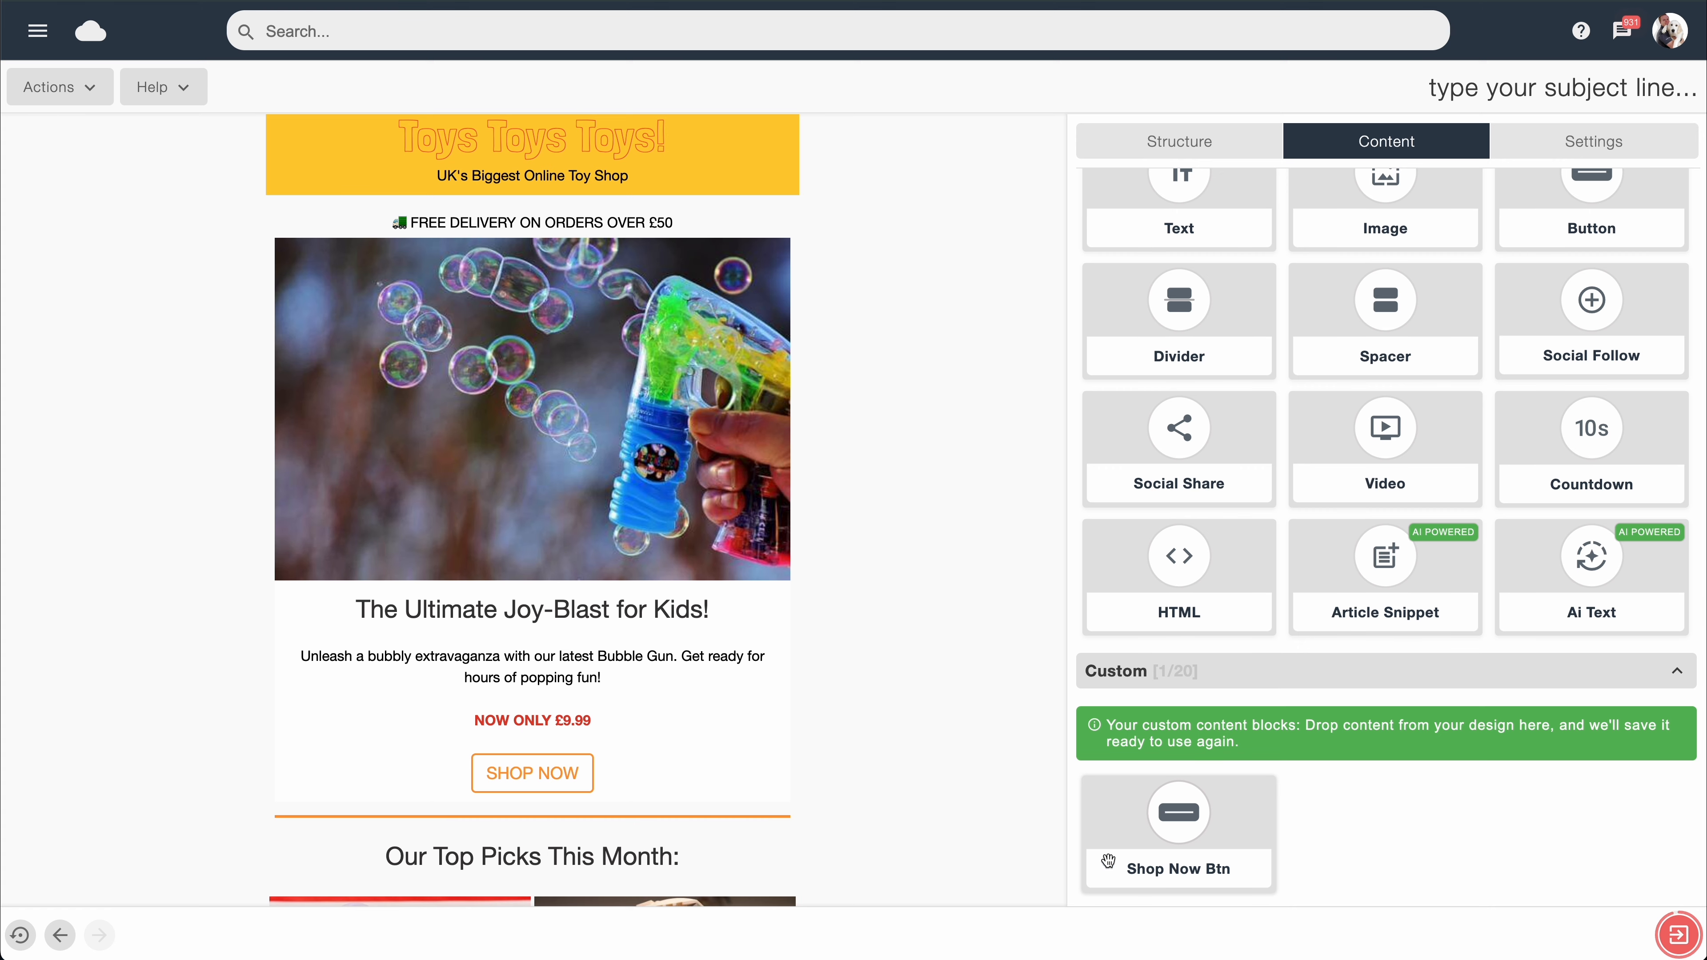
Step: Save the social icons under "Discover More On Our Socials" as a custom content block named "Social Media"
scroll(629, 740, "down", 10)
scroll(628, 739, "down", 2)
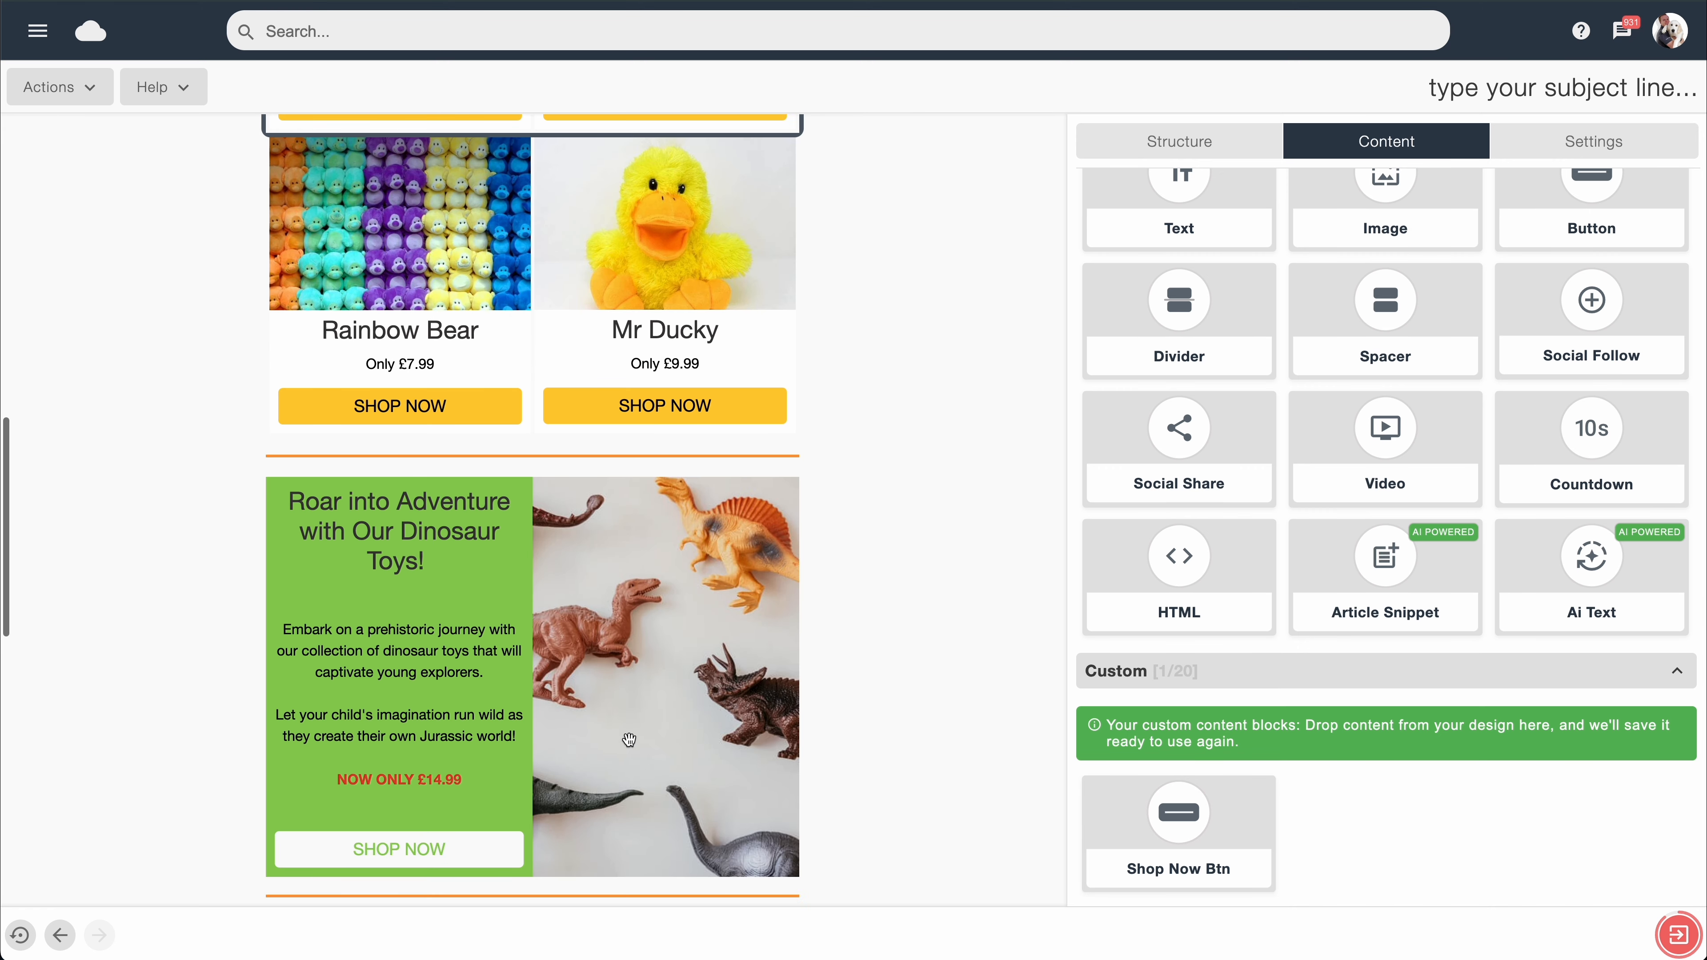
scroll(629, 739, "down", 6)
scroll(628, 739, "down", 7)
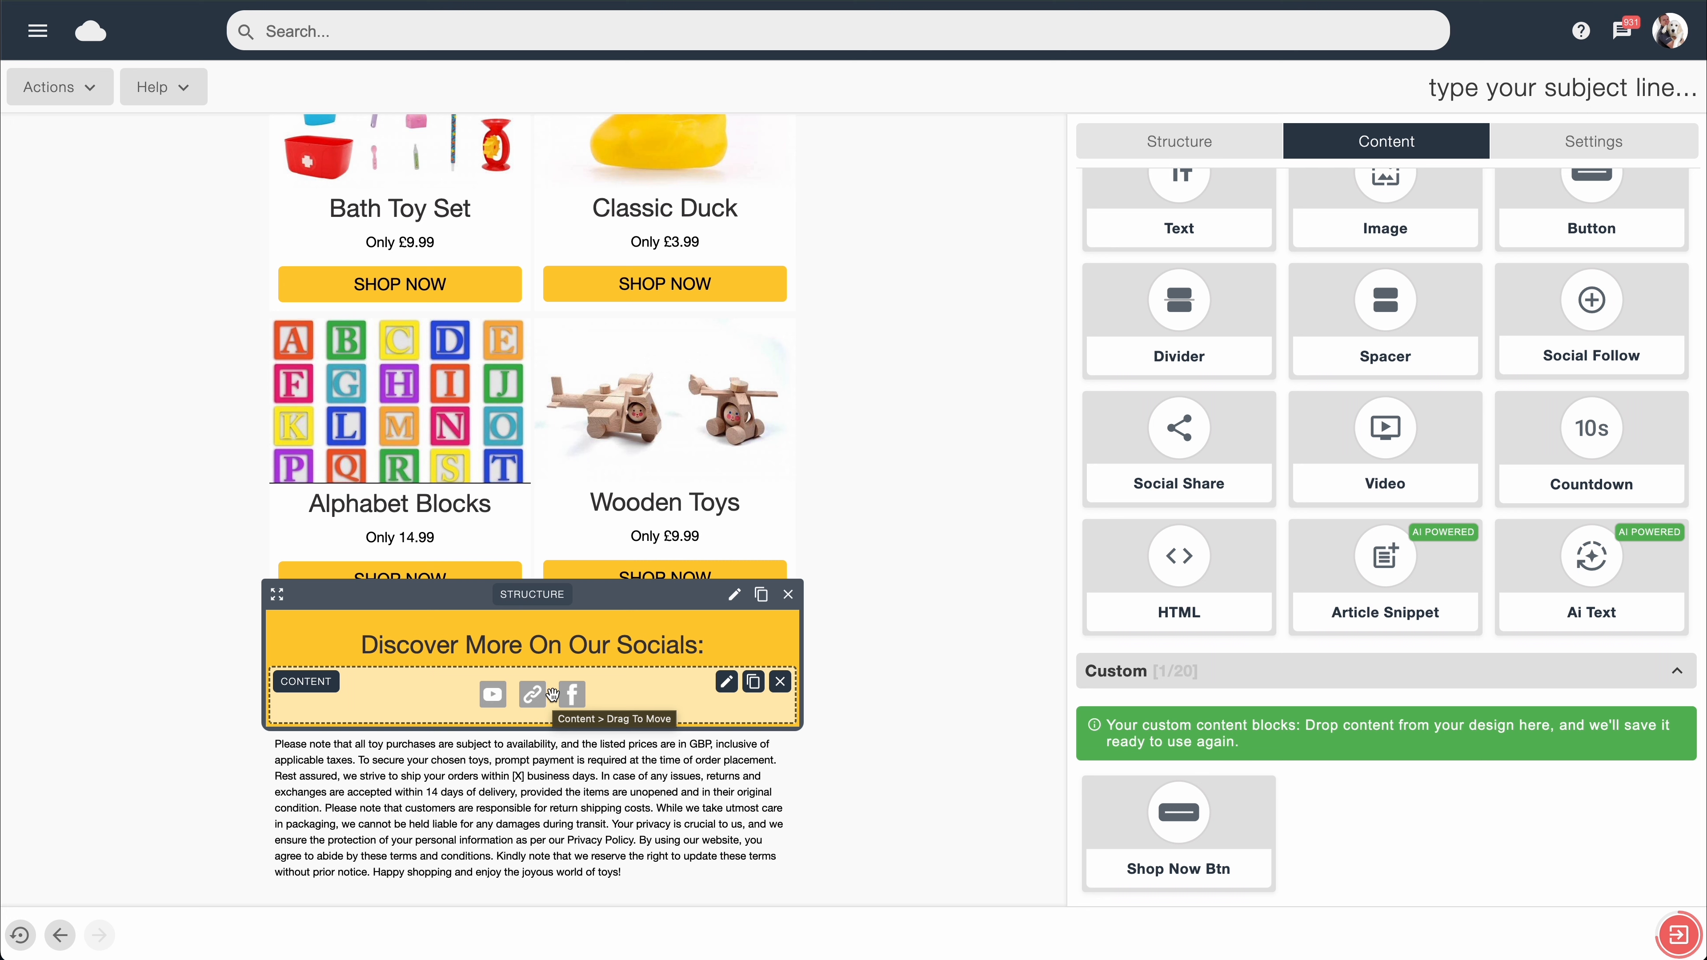
left_click_drag(553, 694, 1251, 780)
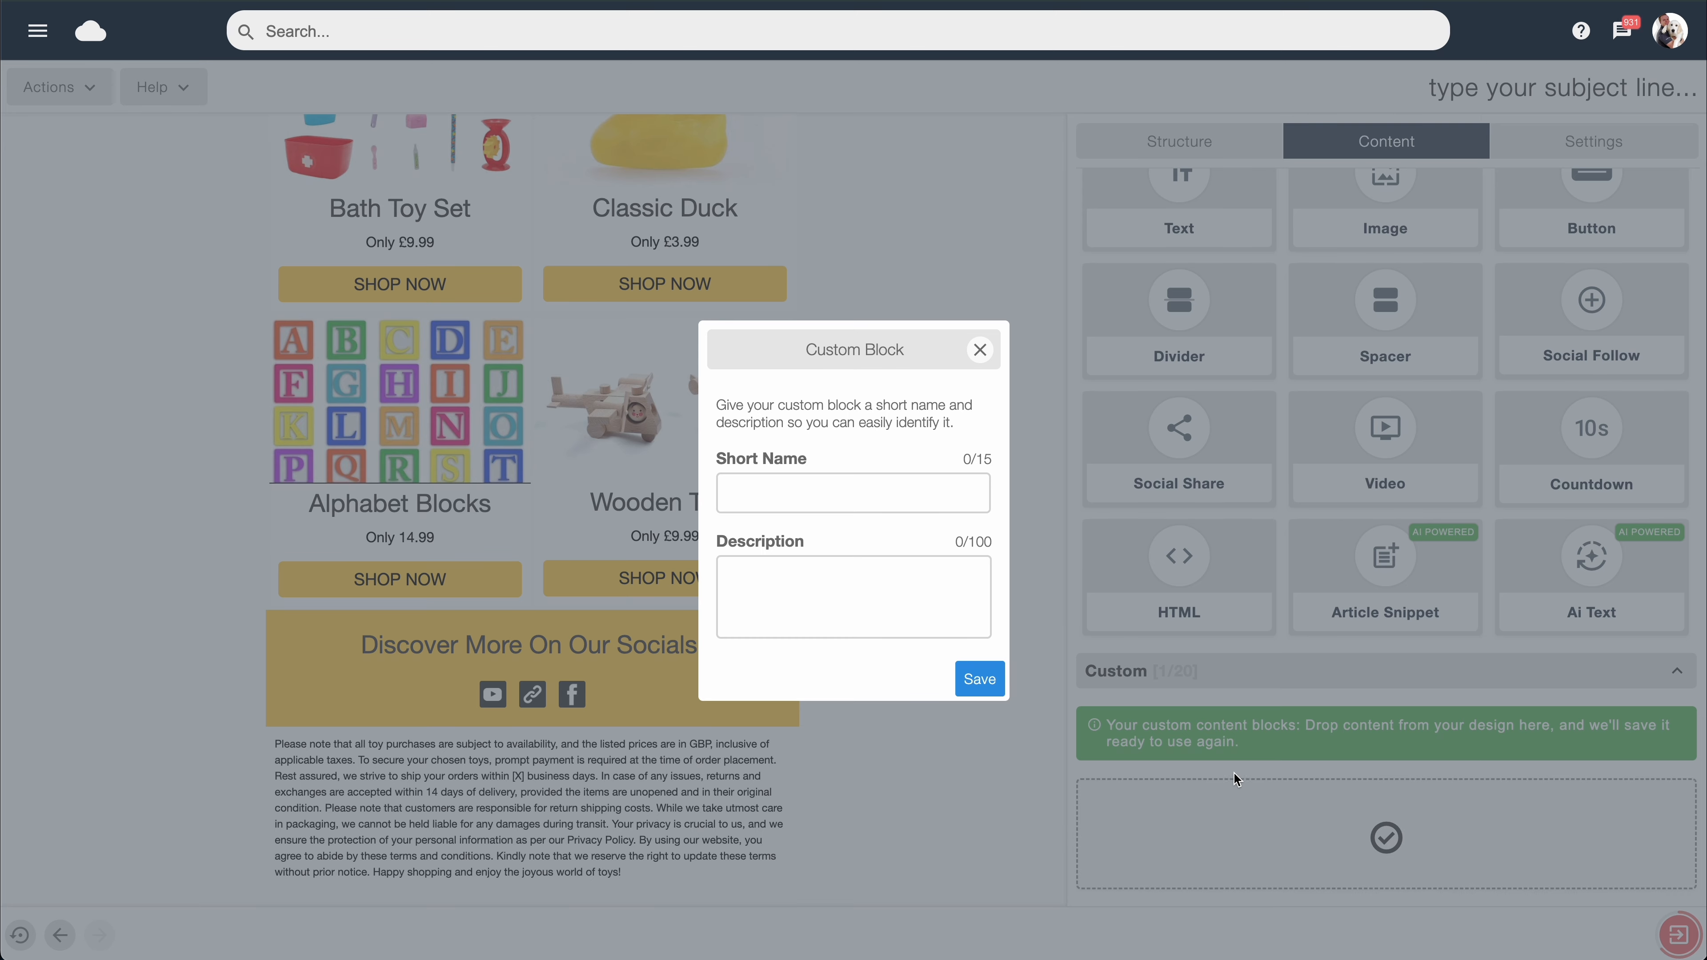
left_click(814, 488)
type("Social Media")
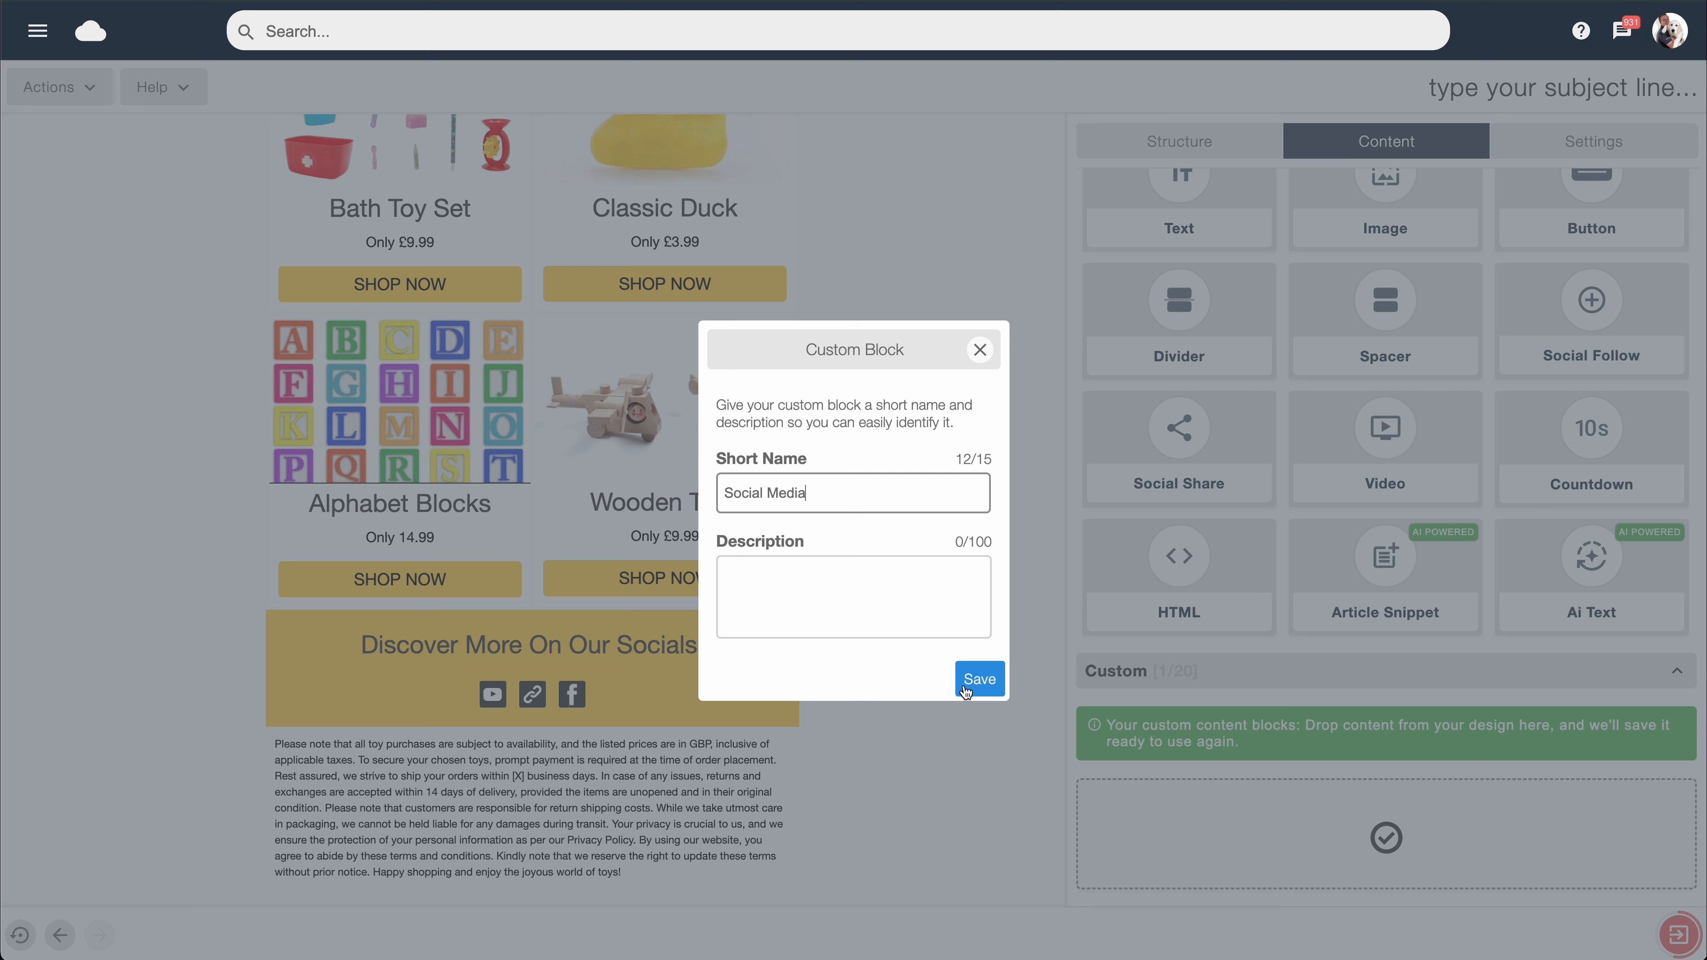
left_click(979, 690)
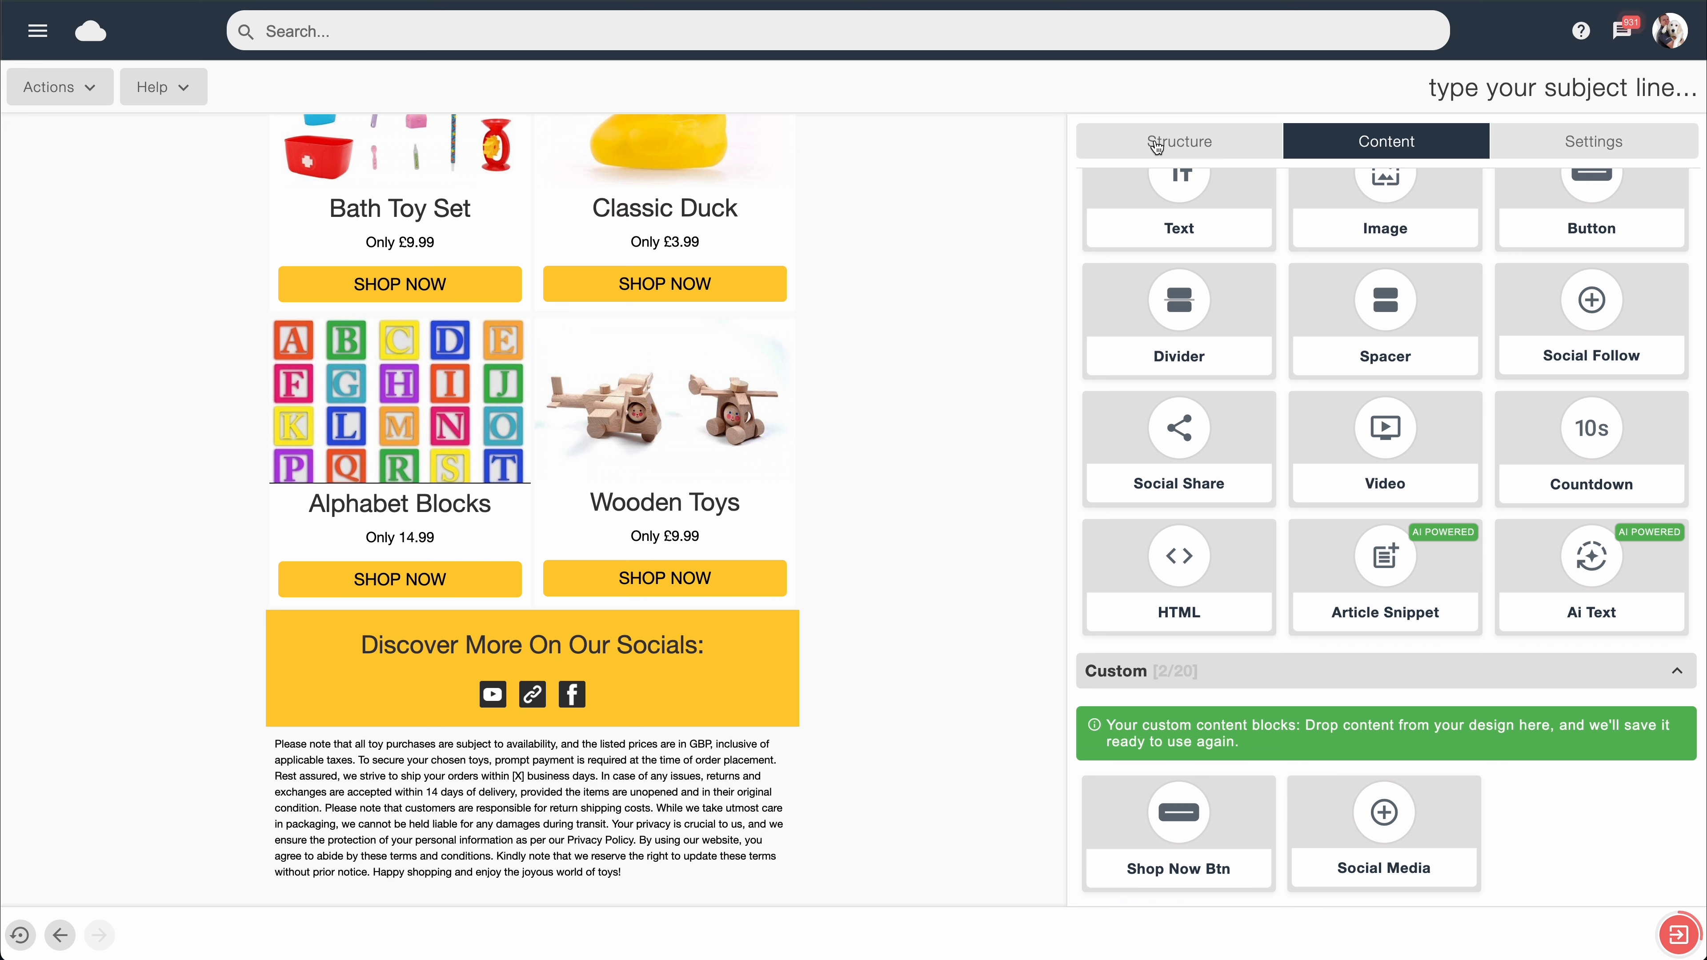
Step: Save the yellow "Toys Toys Toys!" header structure as a custom structure block named "Banner"
left_click(1156, 147)
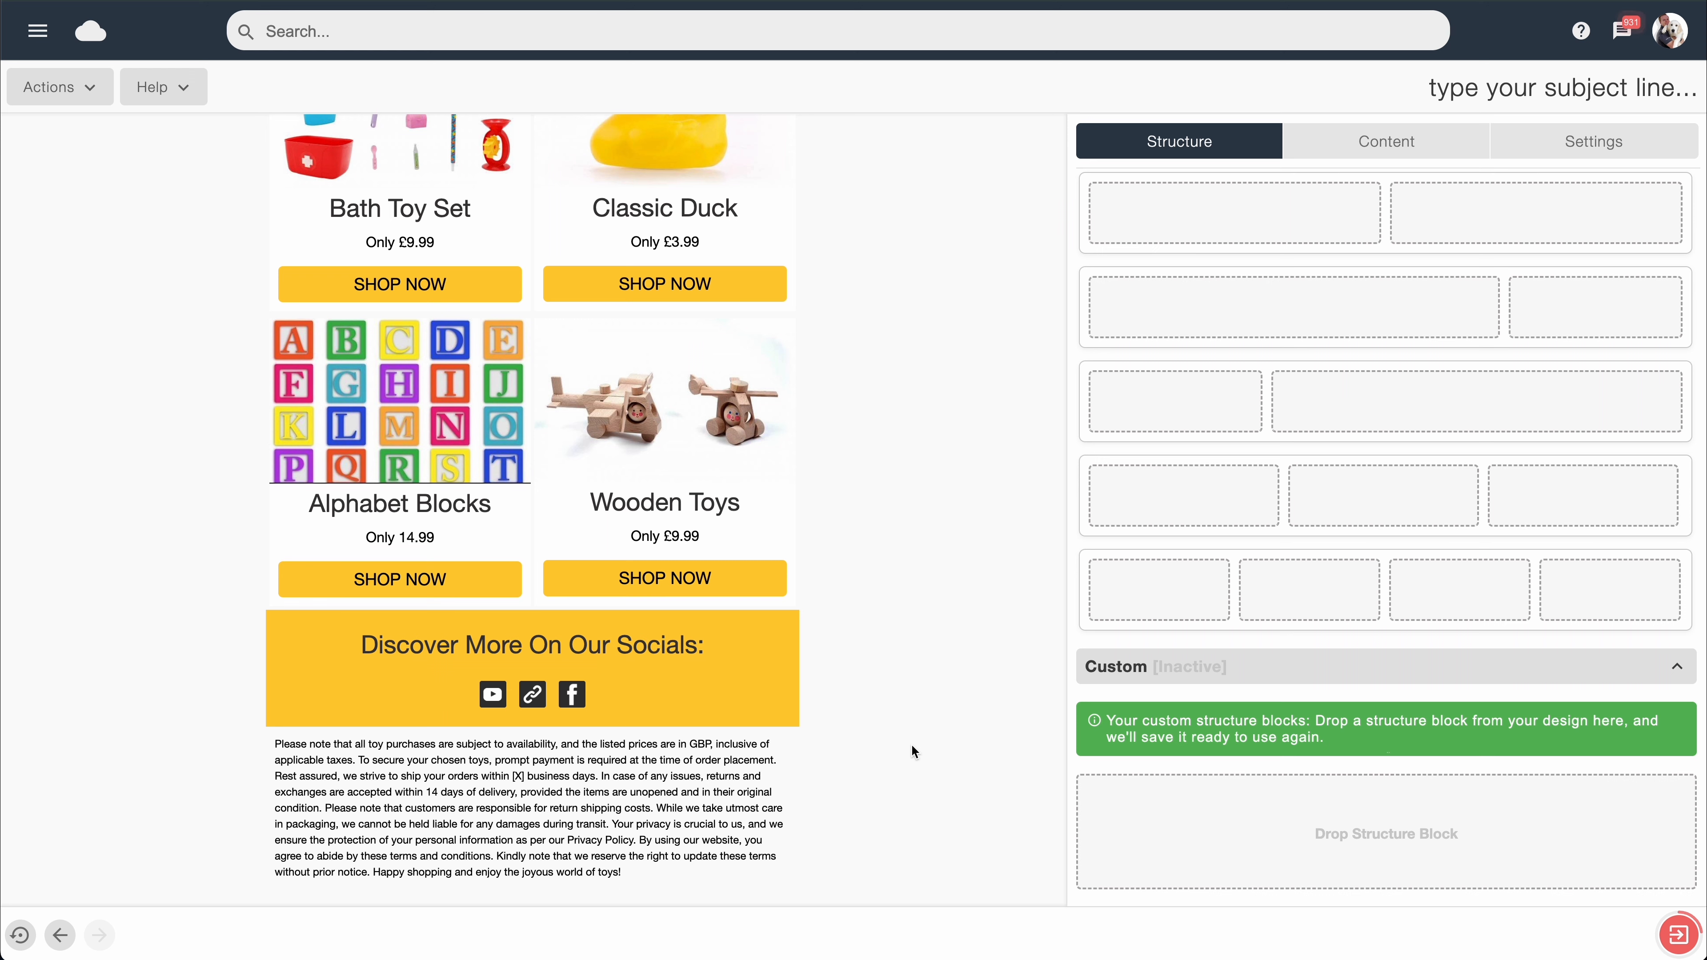
scroll(907, 742, "up", 20)
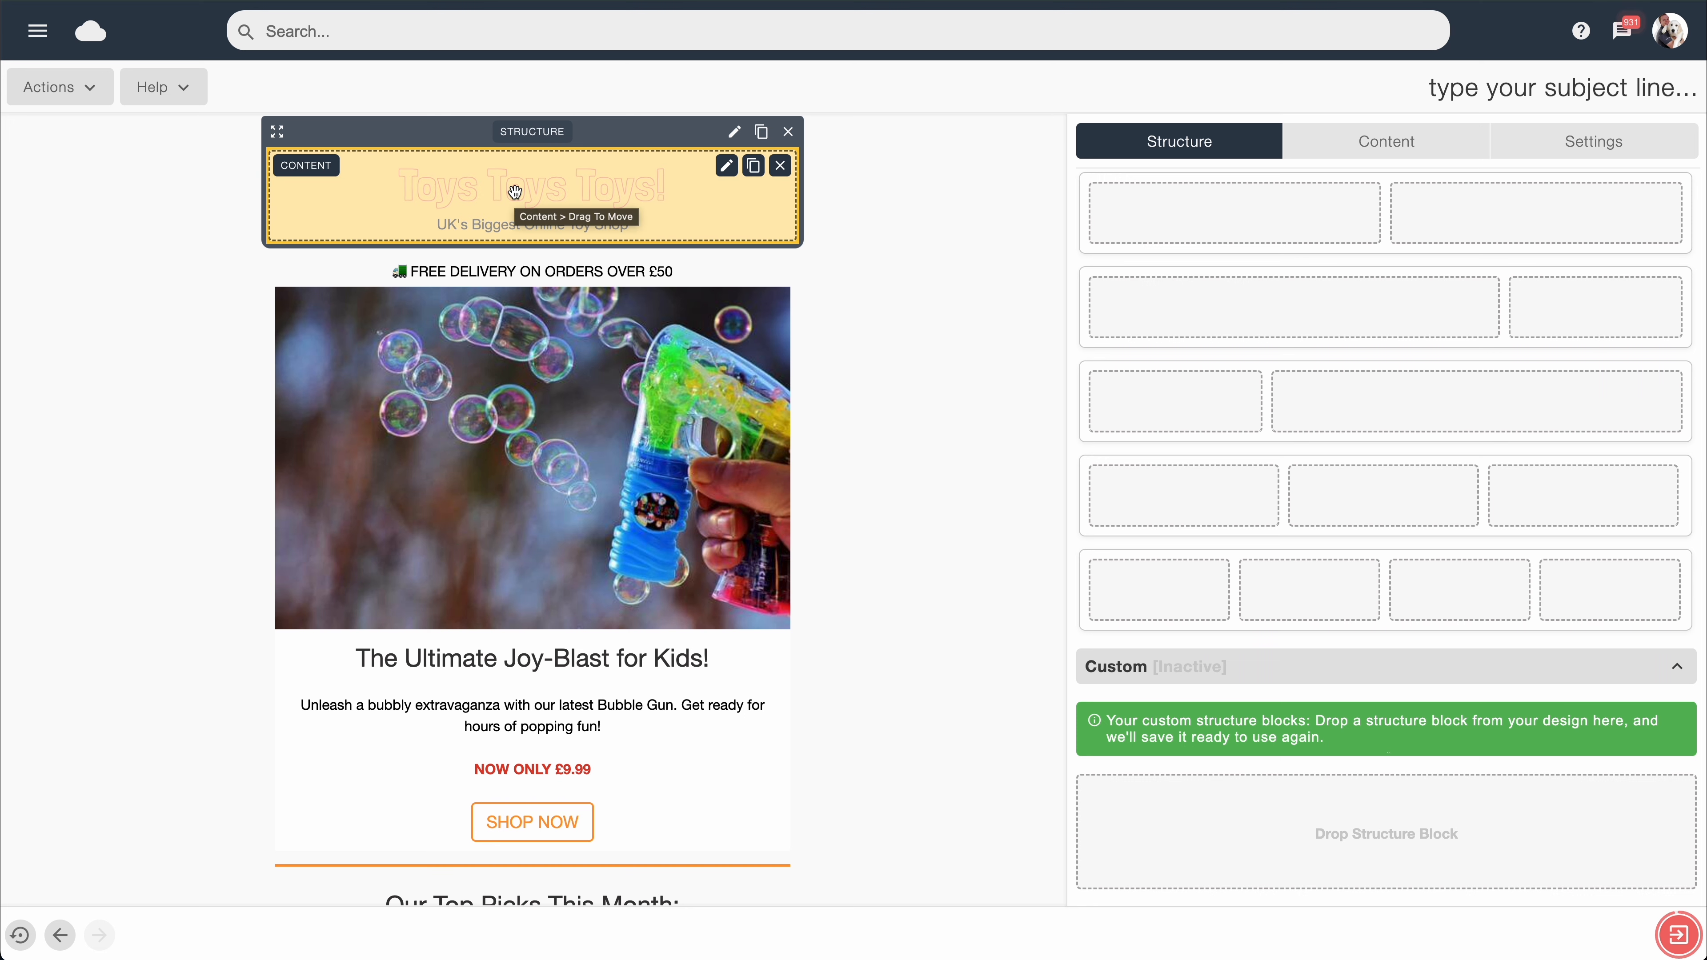
left_click_drag(277, 132, 1158, 795)
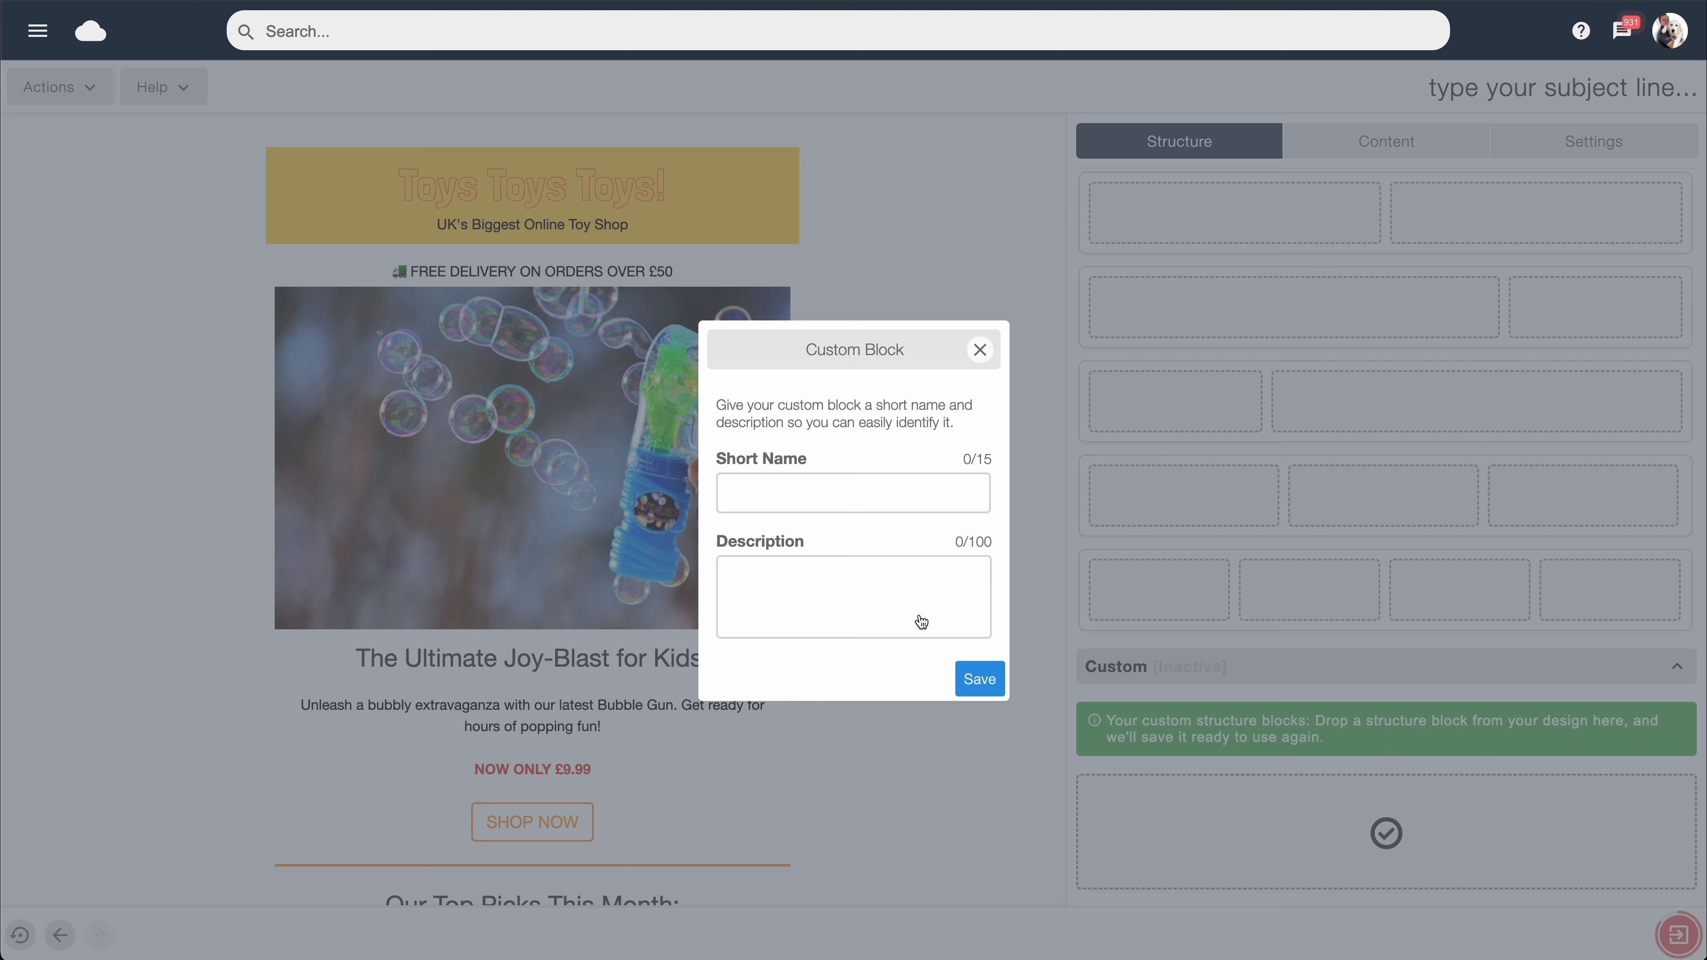
left_click(811, 491)
type("Banner")
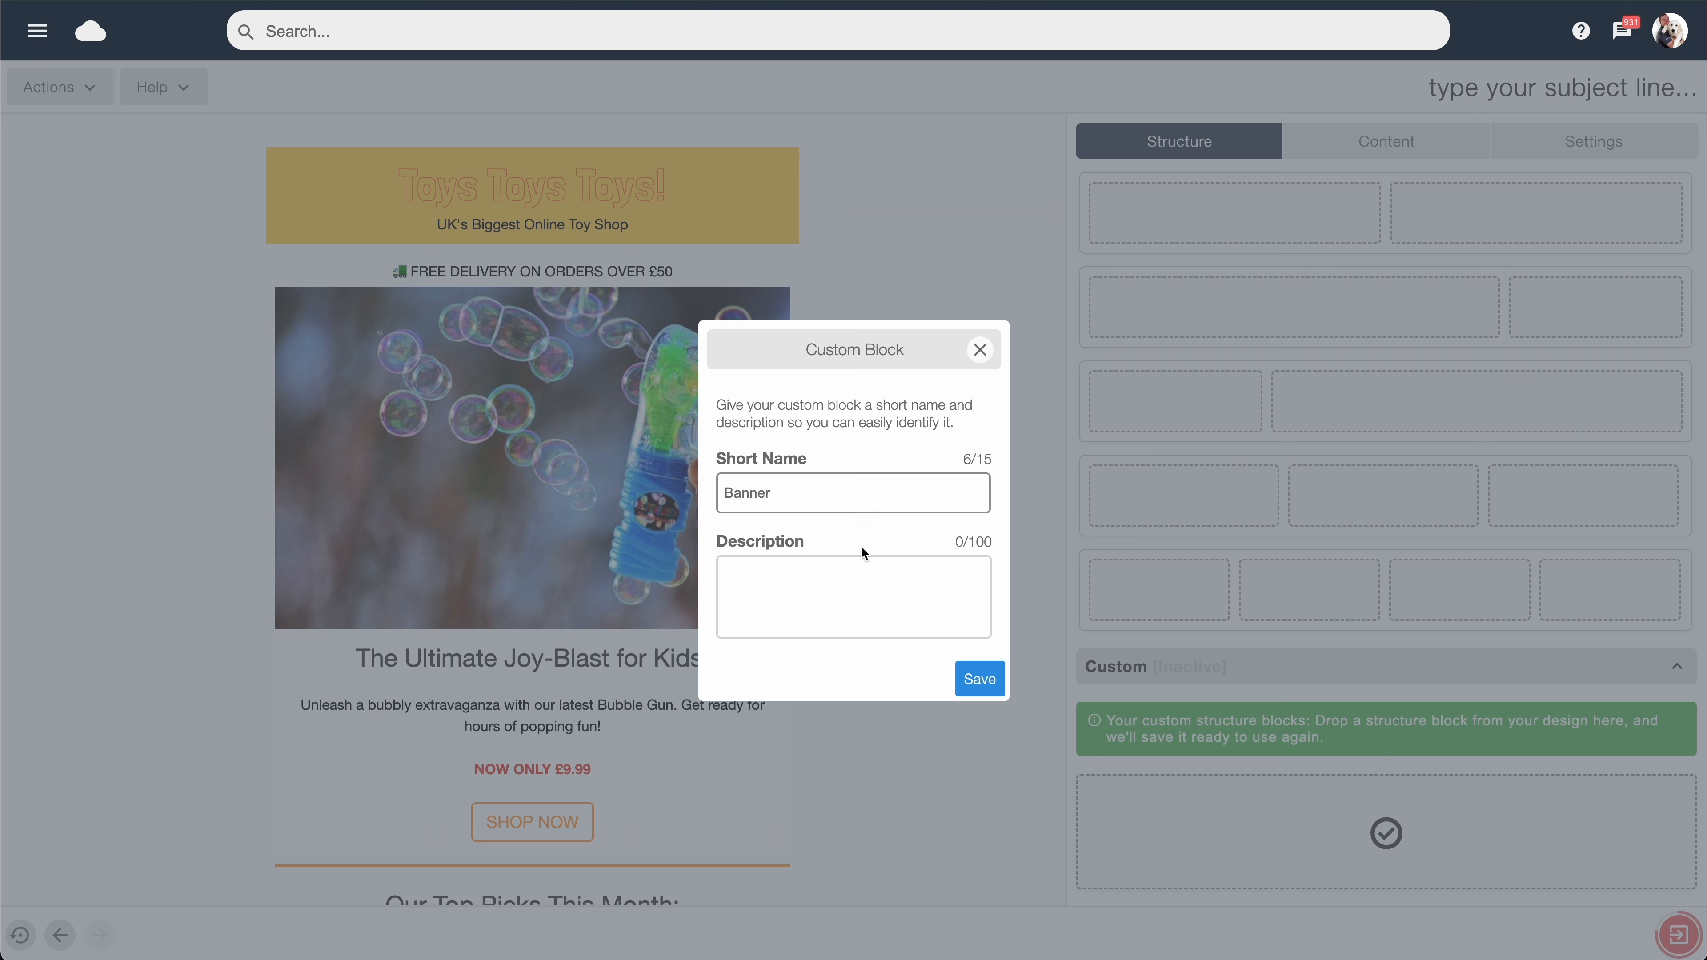
left_click(968, 683)
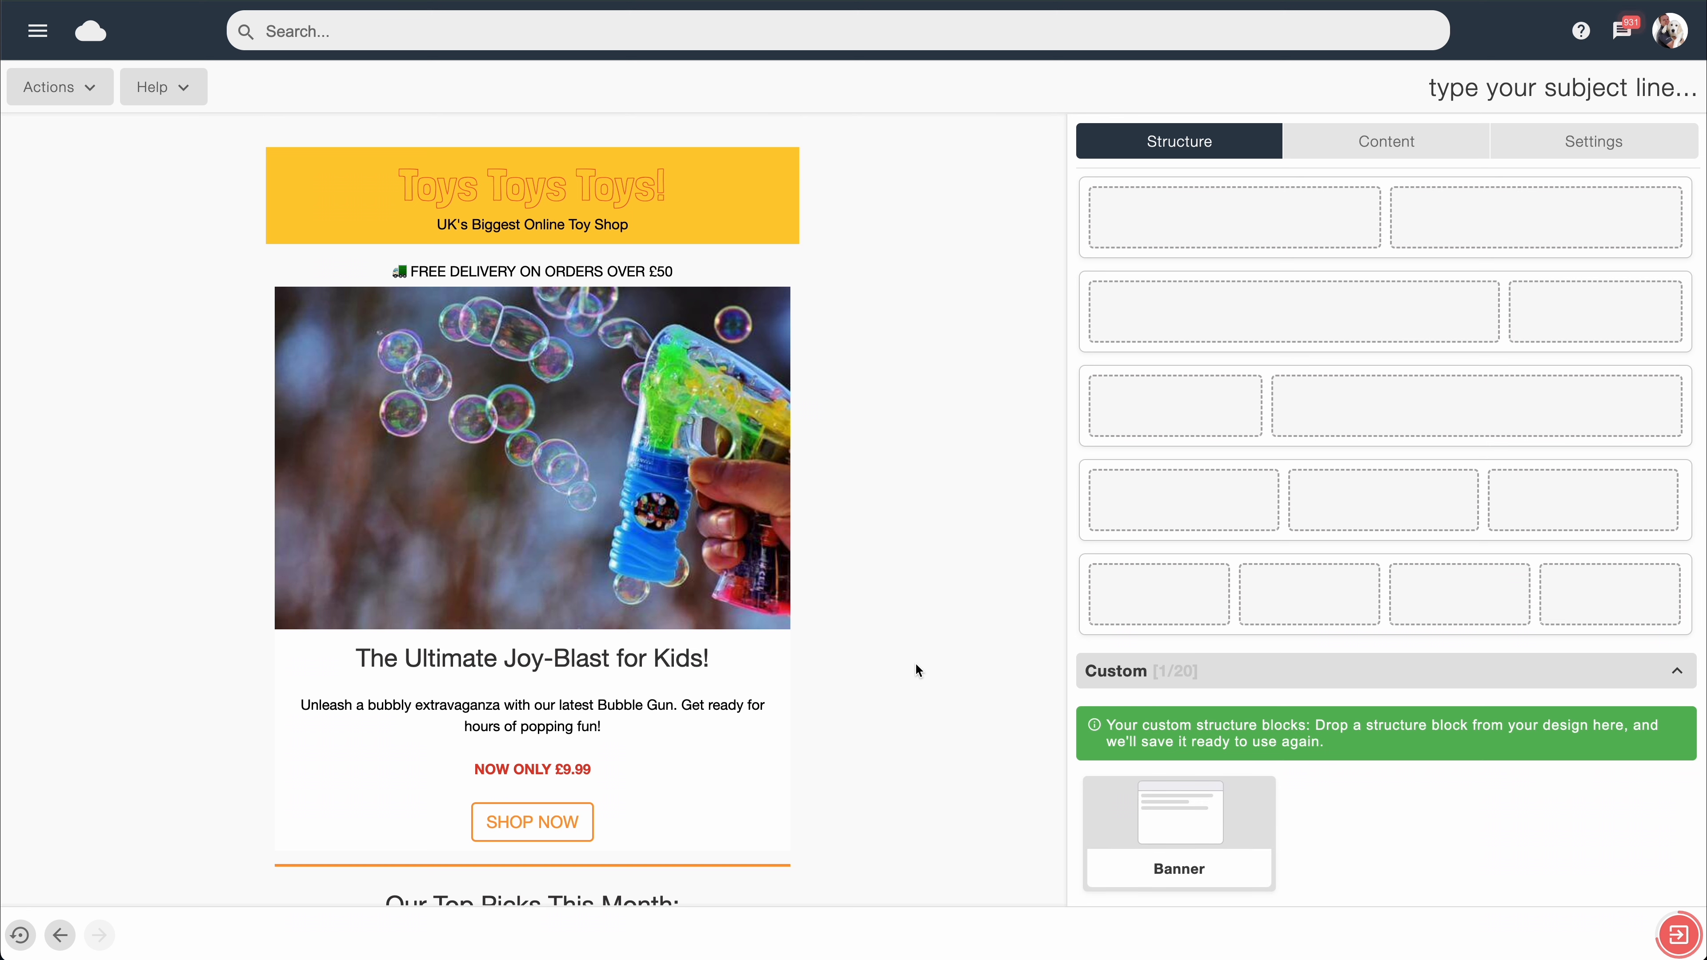
Step: Save the bubble gun offer structure below the header as a custom structure block named "Headline Item"
scroll(903, 660, "down", 2)
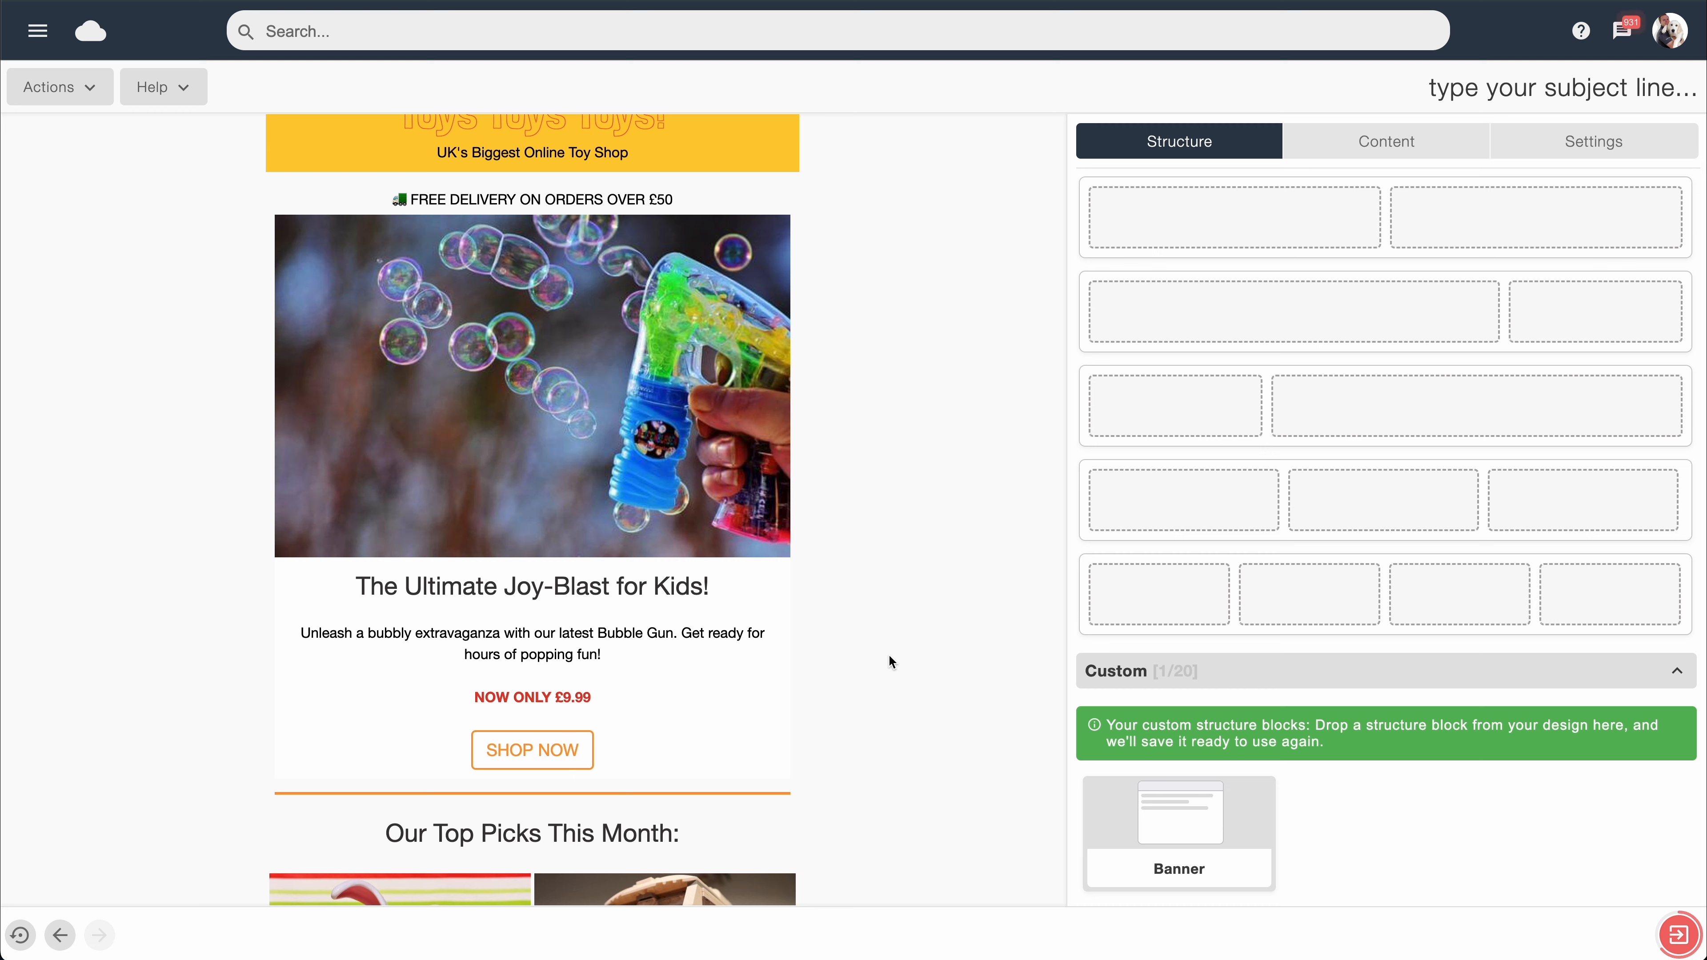
scroll(888, 654, "up", 2)
scroll(587, 535, "down", 1)
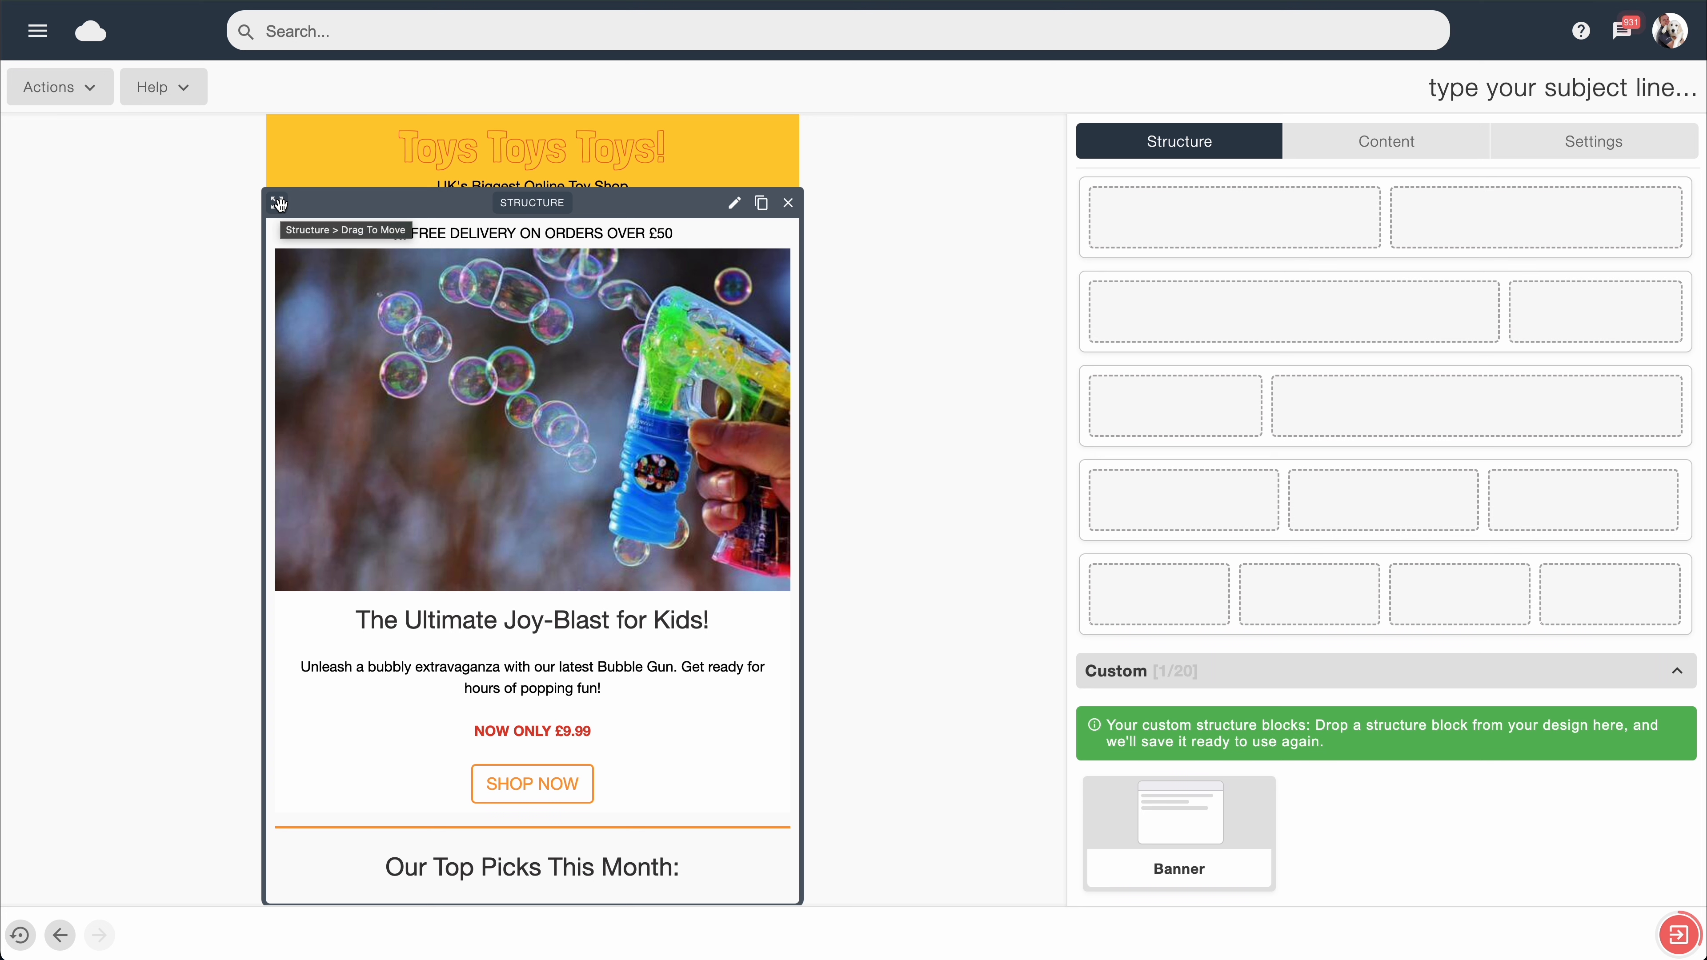
left_click_drag(274, 202, 1173, 794)
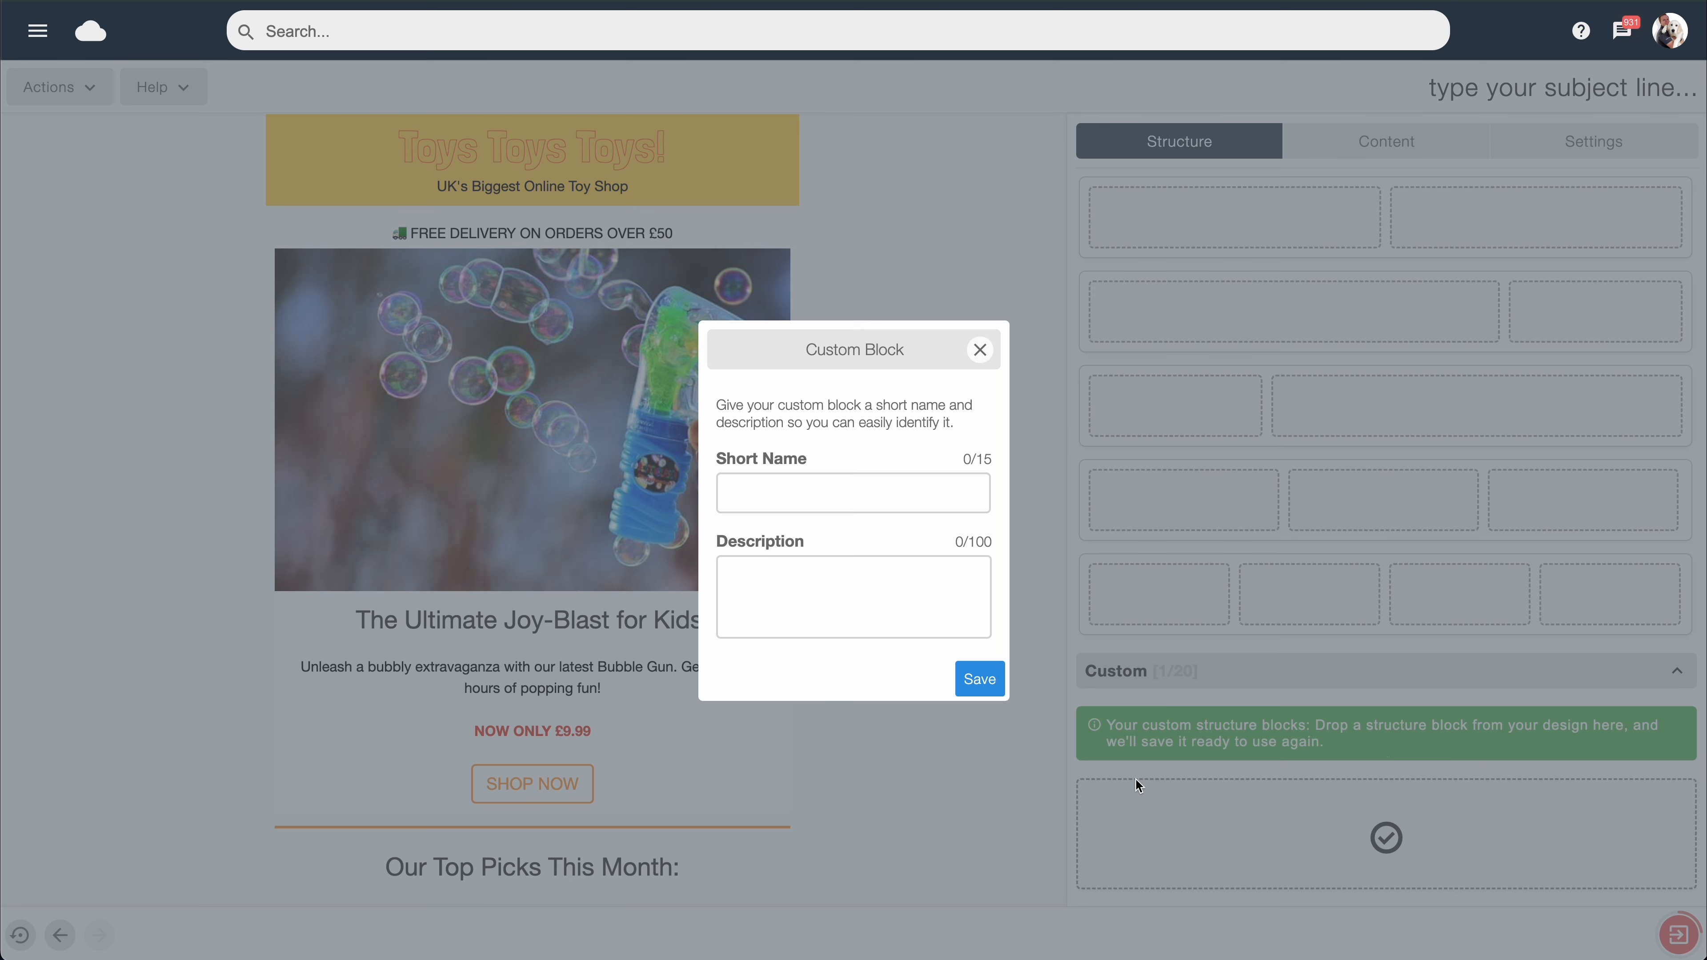
left_click(777, 503)
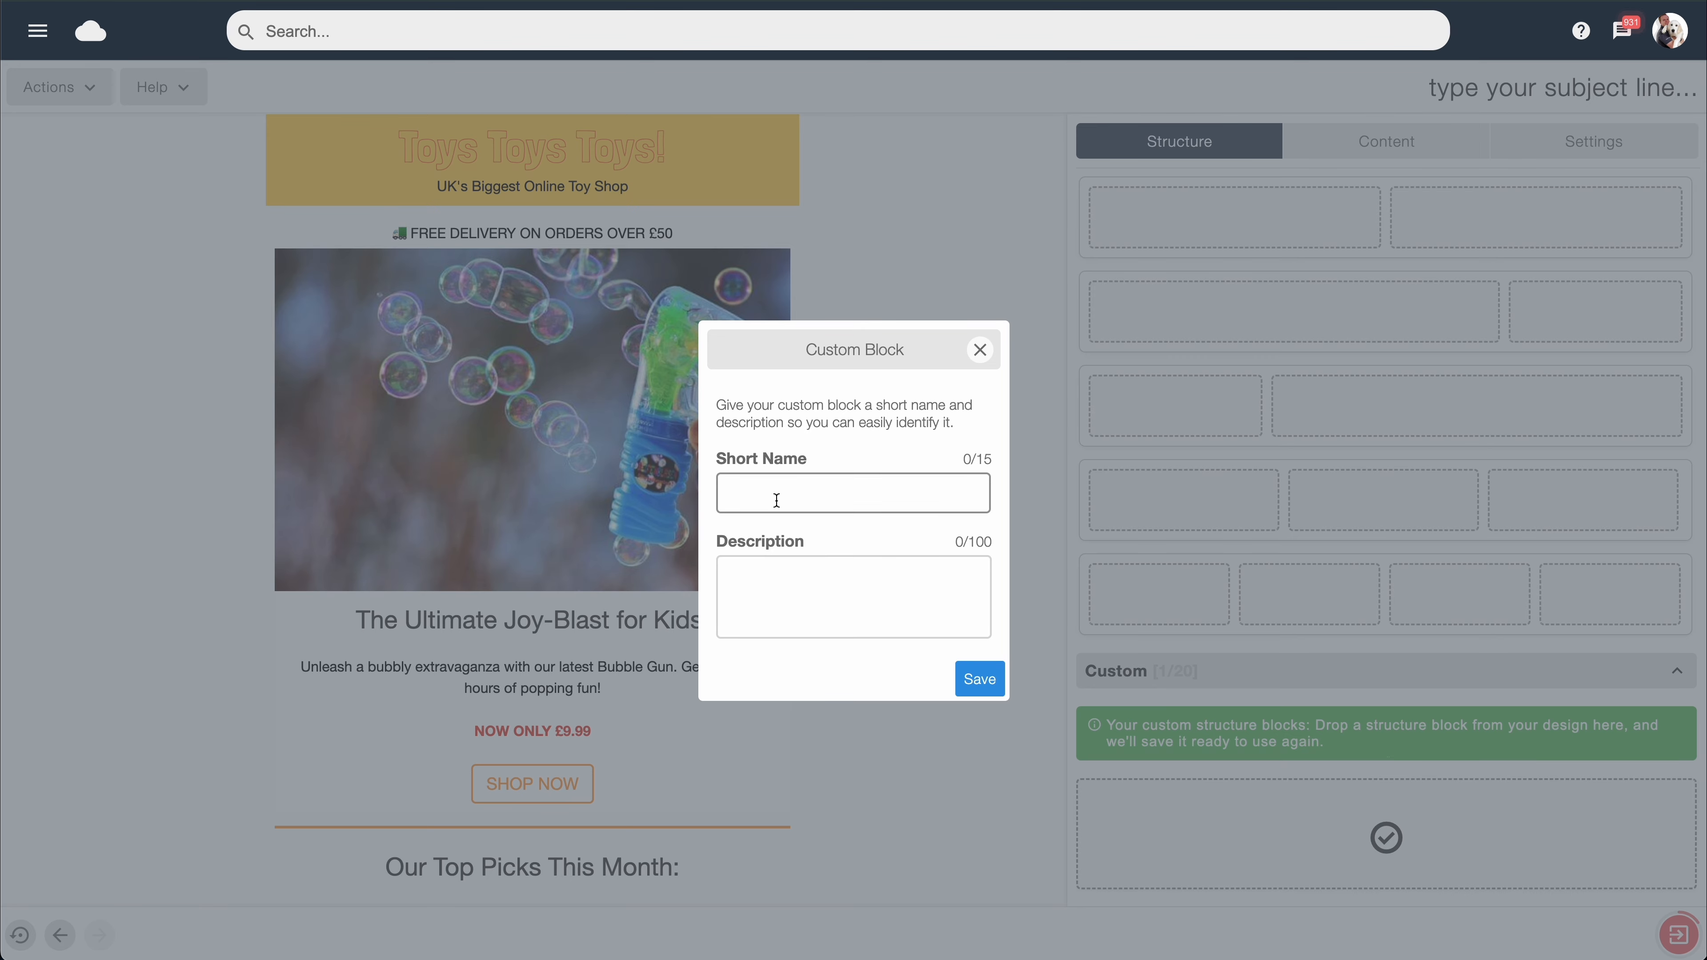
type("Headline Item")
left_click(979, 678)
Step: Save the two-column Angry Bunny and Vintage Block Car structure as a custom structure block named "Item Block"
scroll(920, 654, "down", 1)
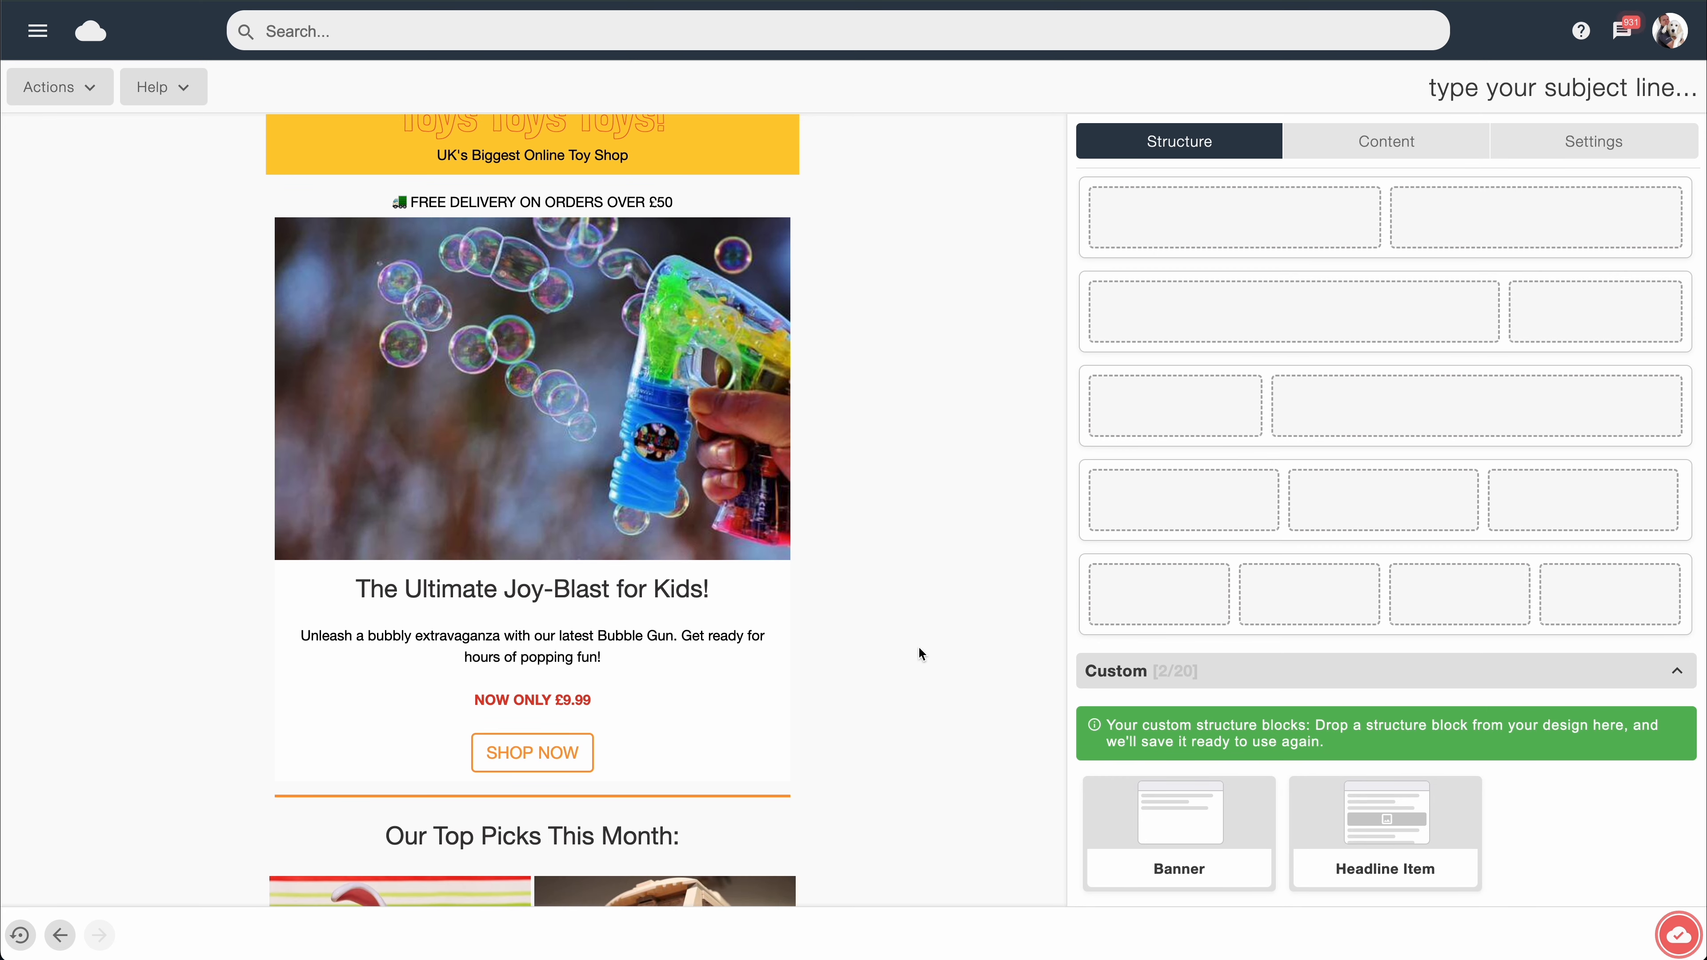
scroll(884, 619, "down", 5)
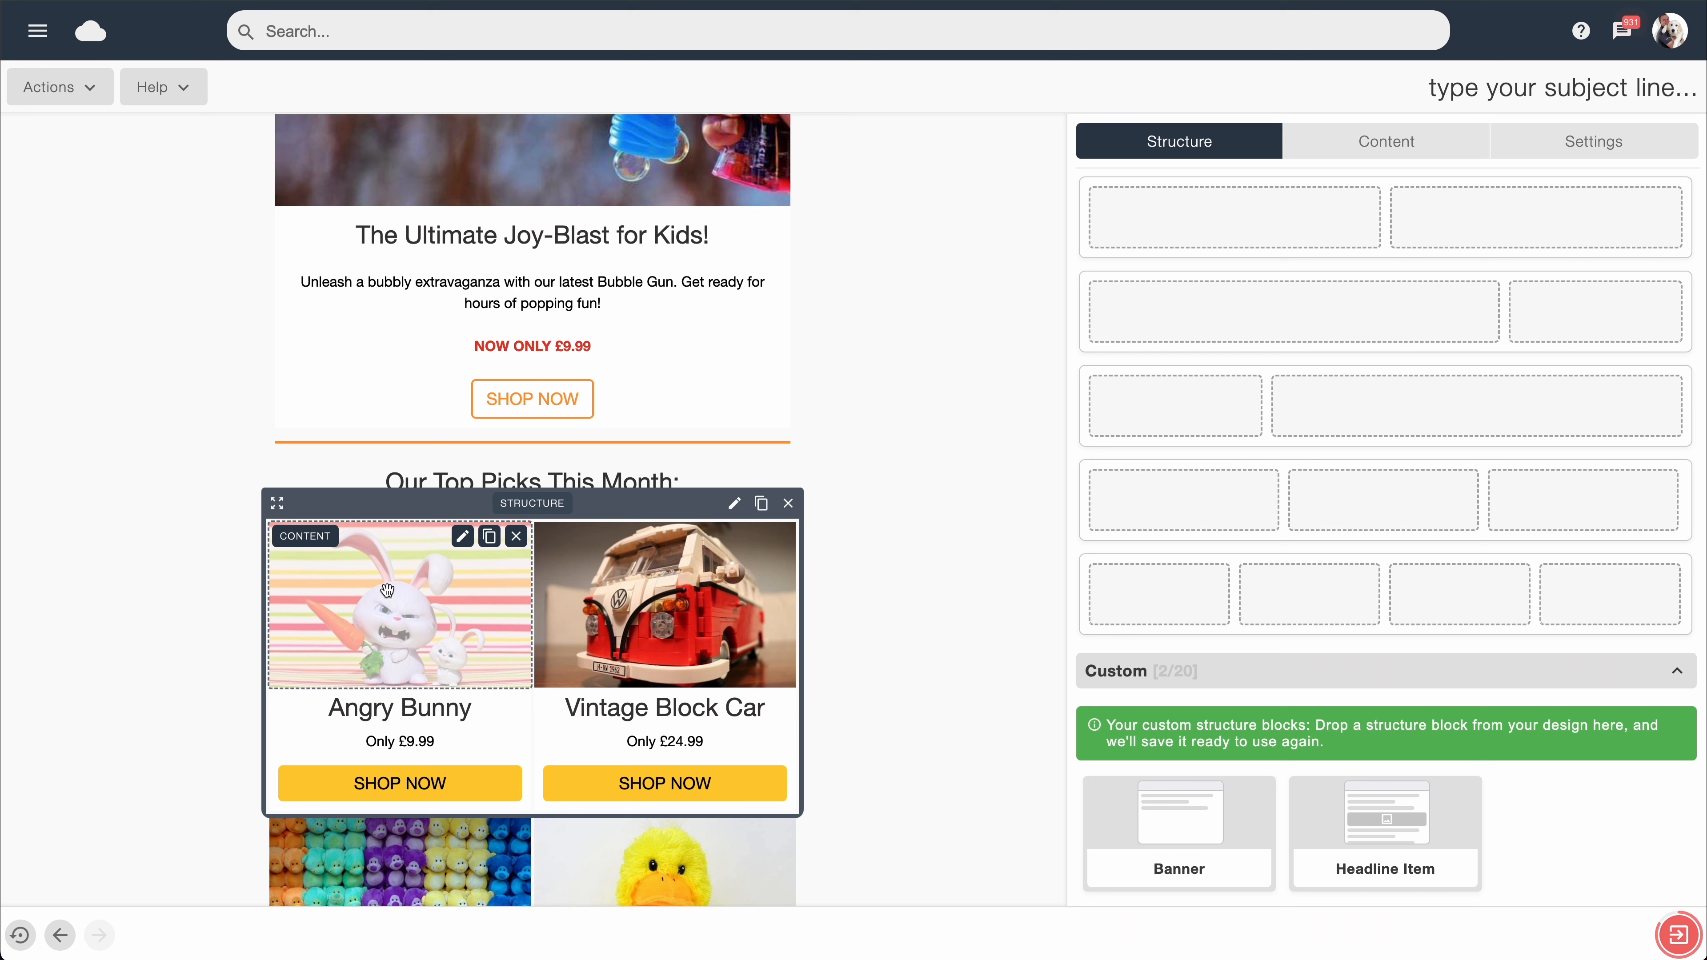
left_click_drag(278, 502, 1257, 814)
left_click(848, 493)
type("Item Block")
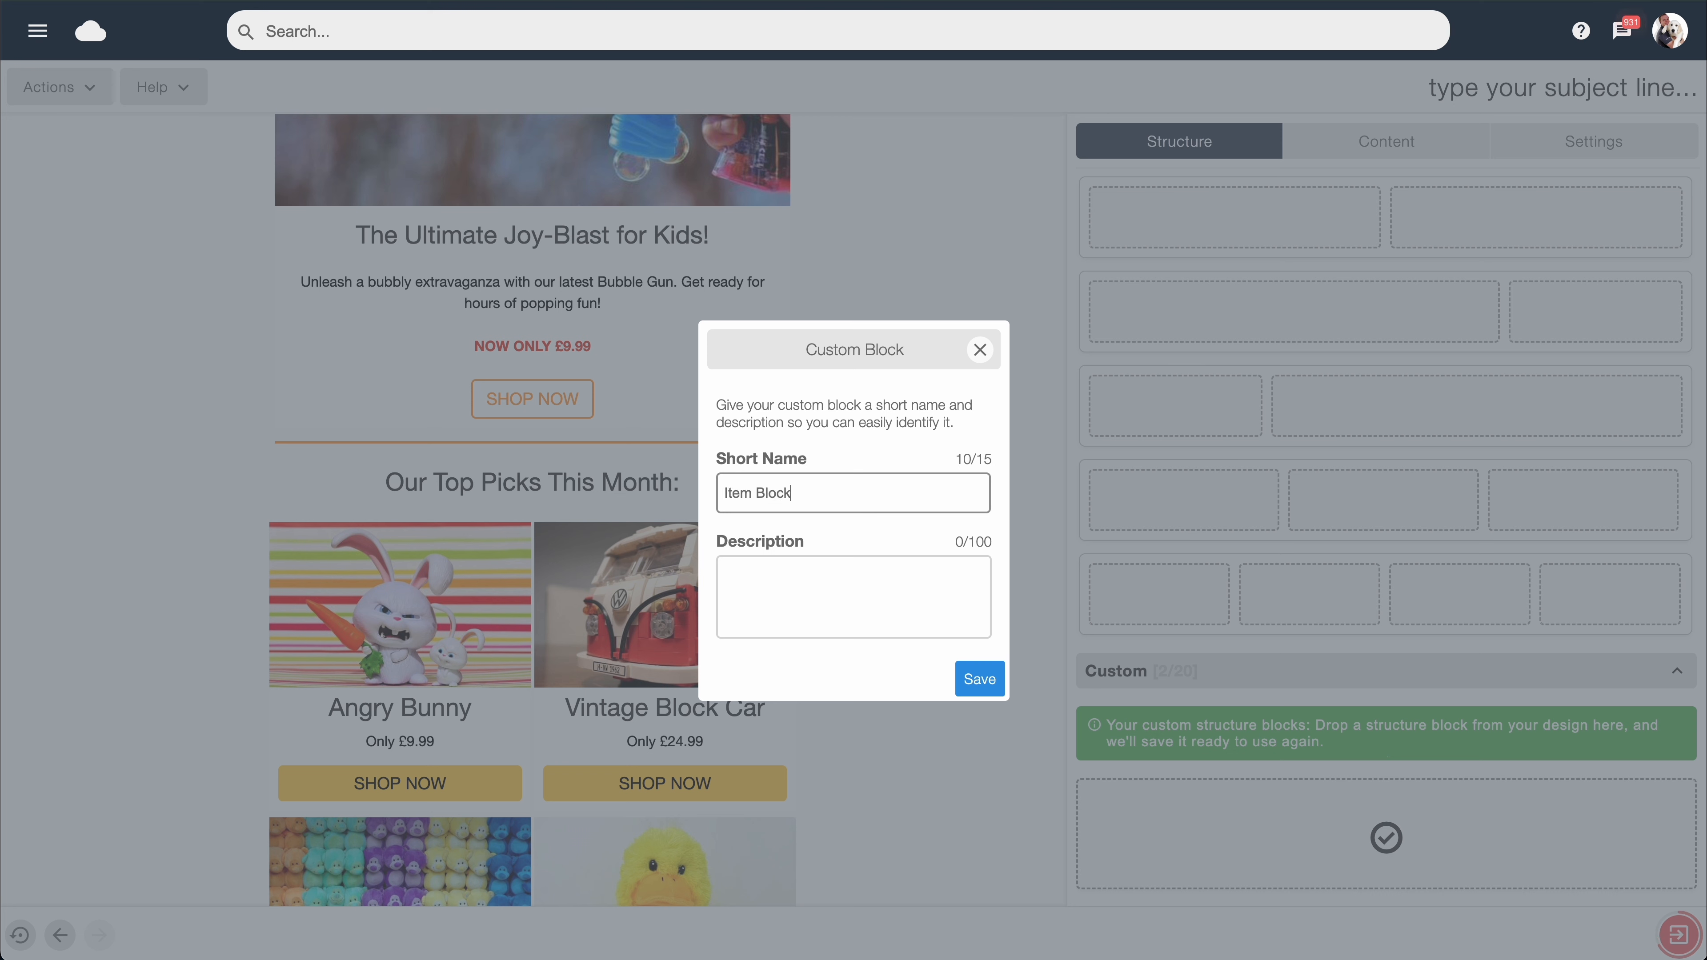
left_click(979, 679)
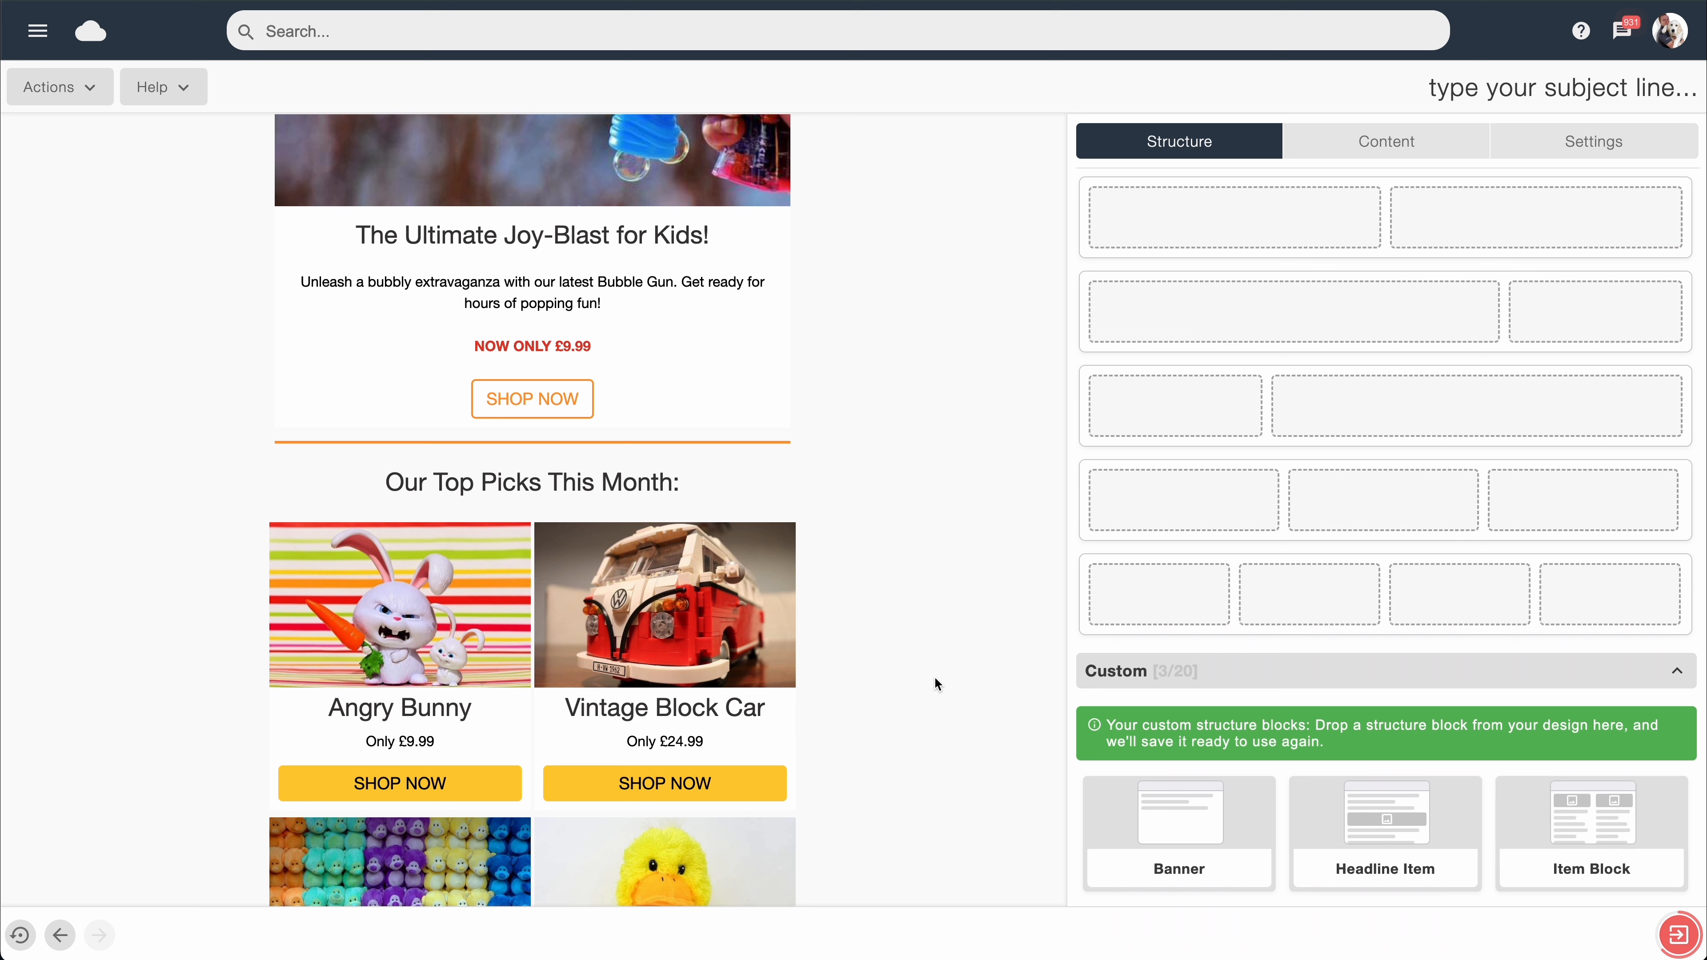
Step: Save the green dinosaur toys structure as a custom structure block named "Featured Item"
scroll(710, 684, "down", 10)
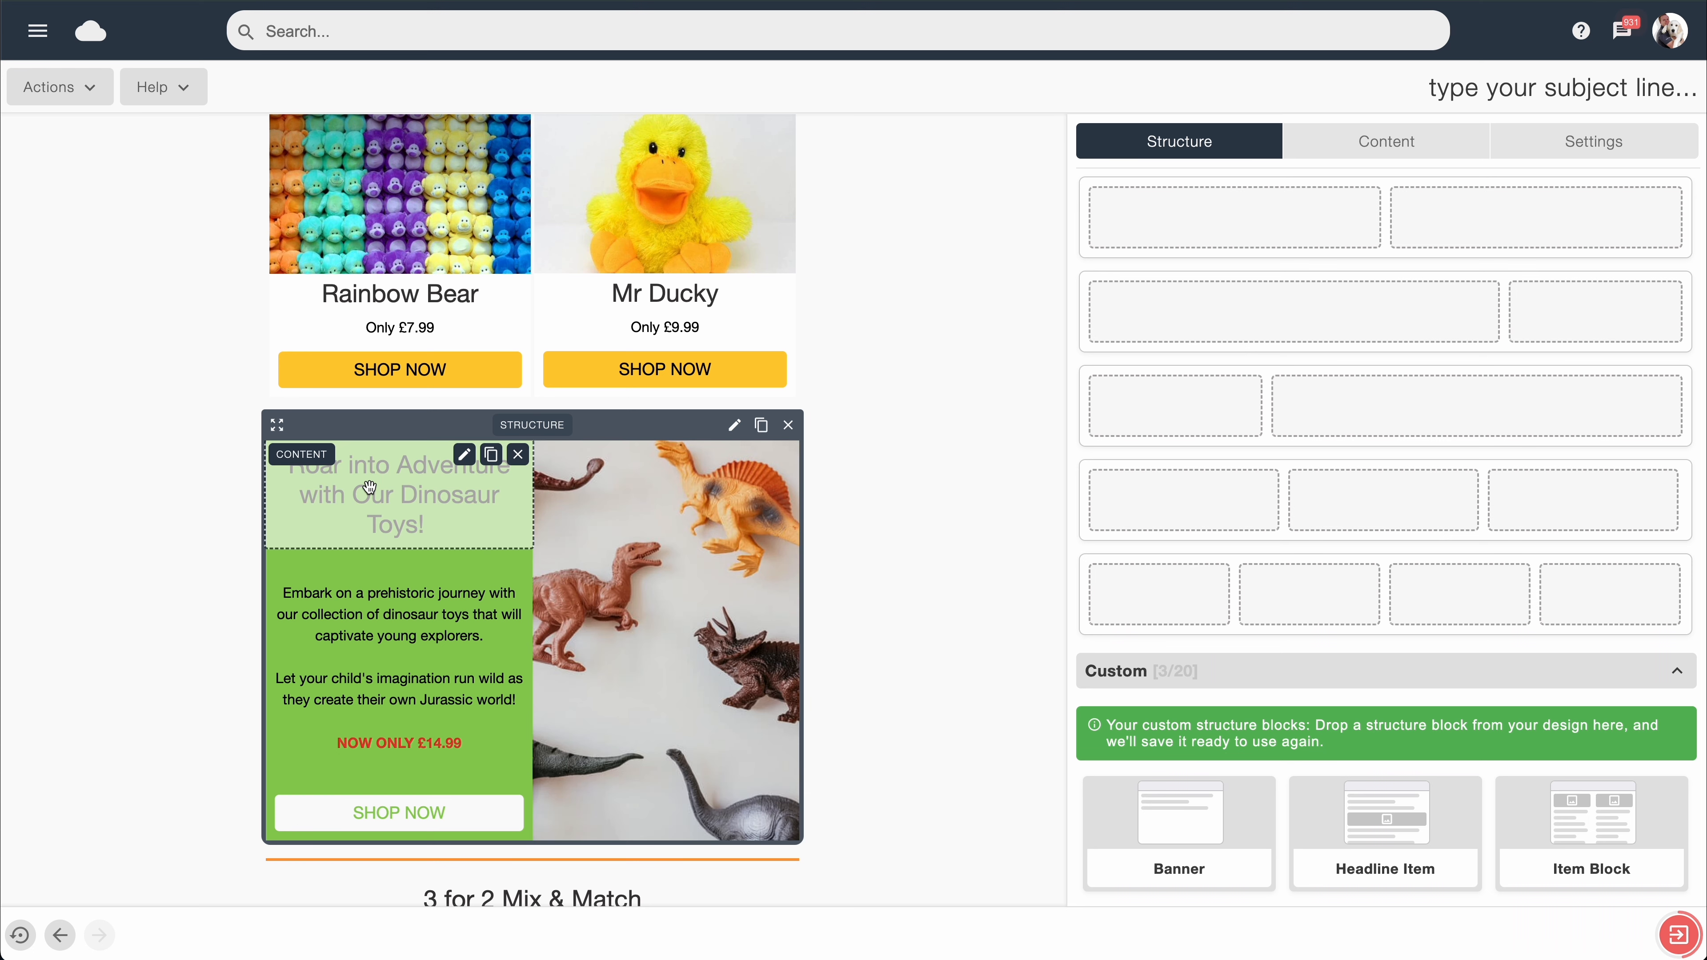
left_click_drag(276, 425, 1099, 775)
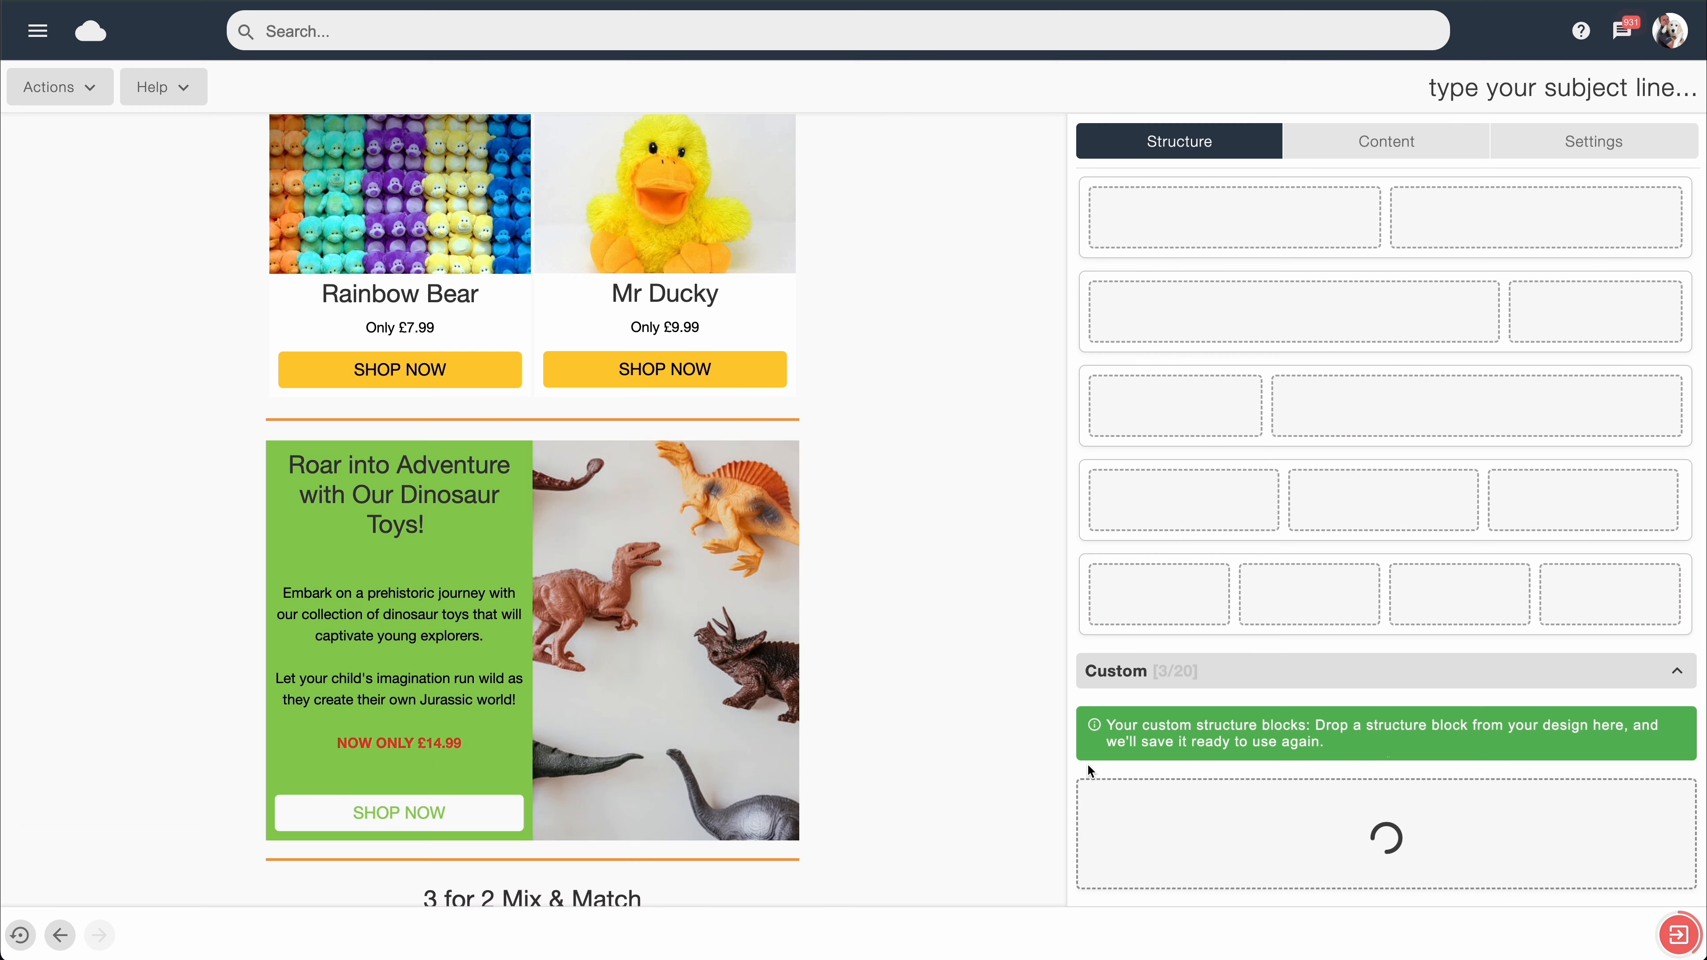
type("Featured ")
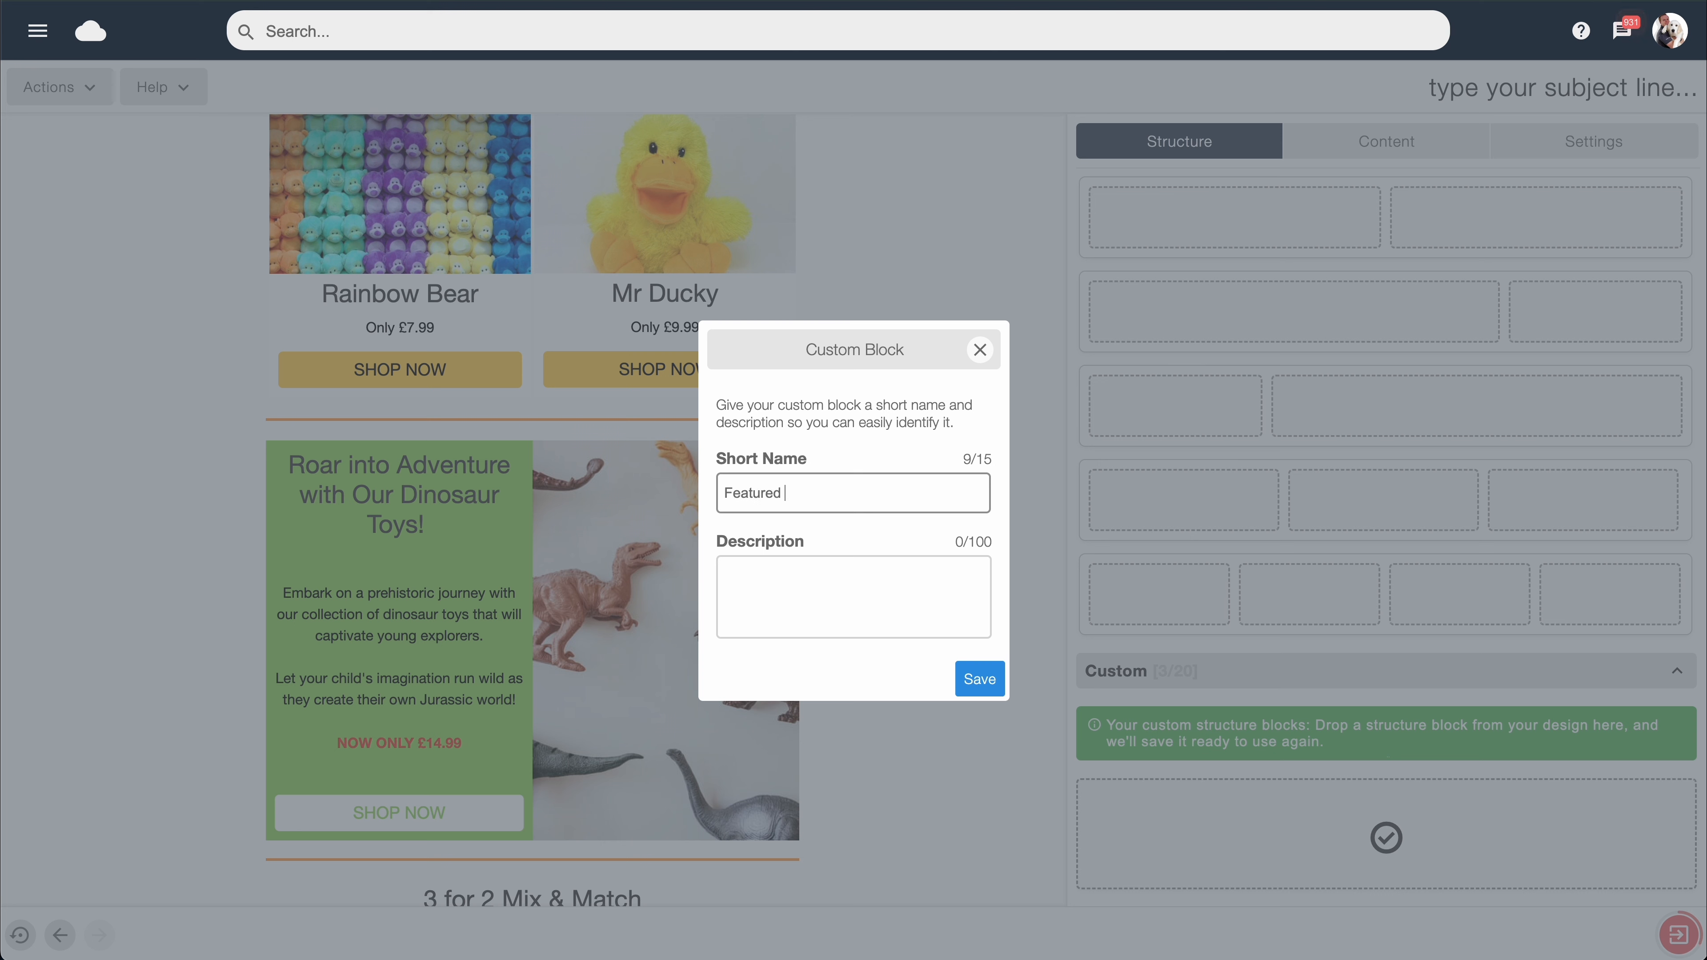
type("Item")
left_click(979, 681)
Step: Save the yellow "Discover More On Our Socials" structure as a custom structure block named "Social Footer"
scroll(897, 666, "down", 5)
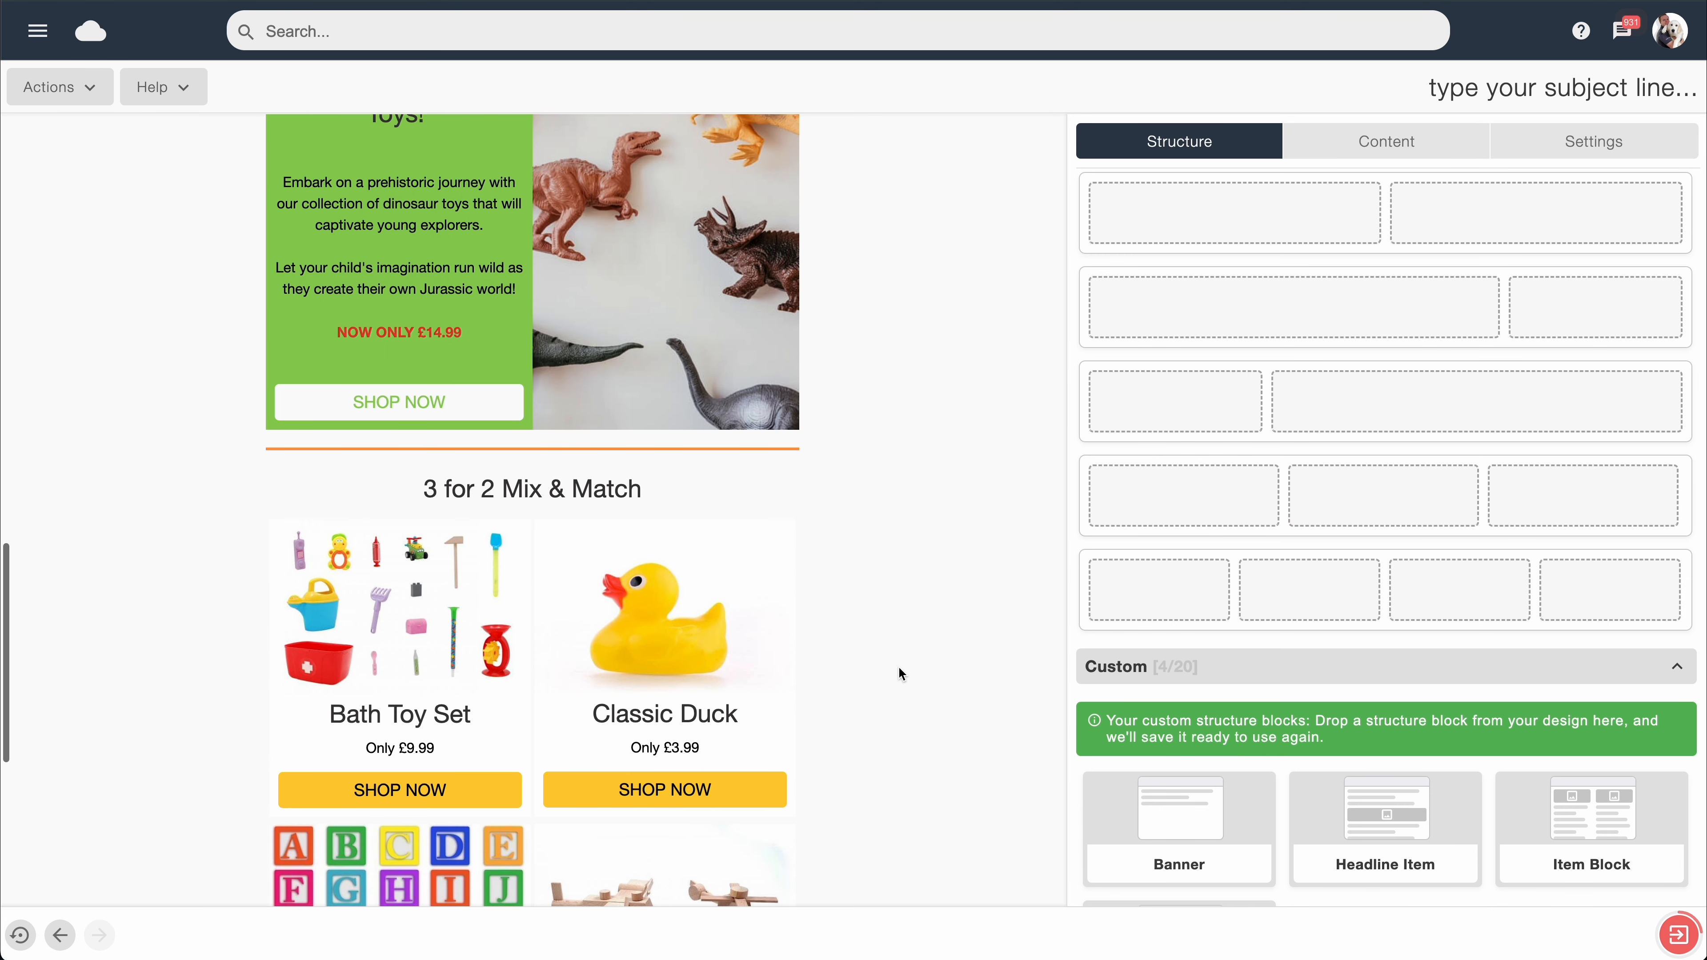
scroll(900, 673, "down", 5)
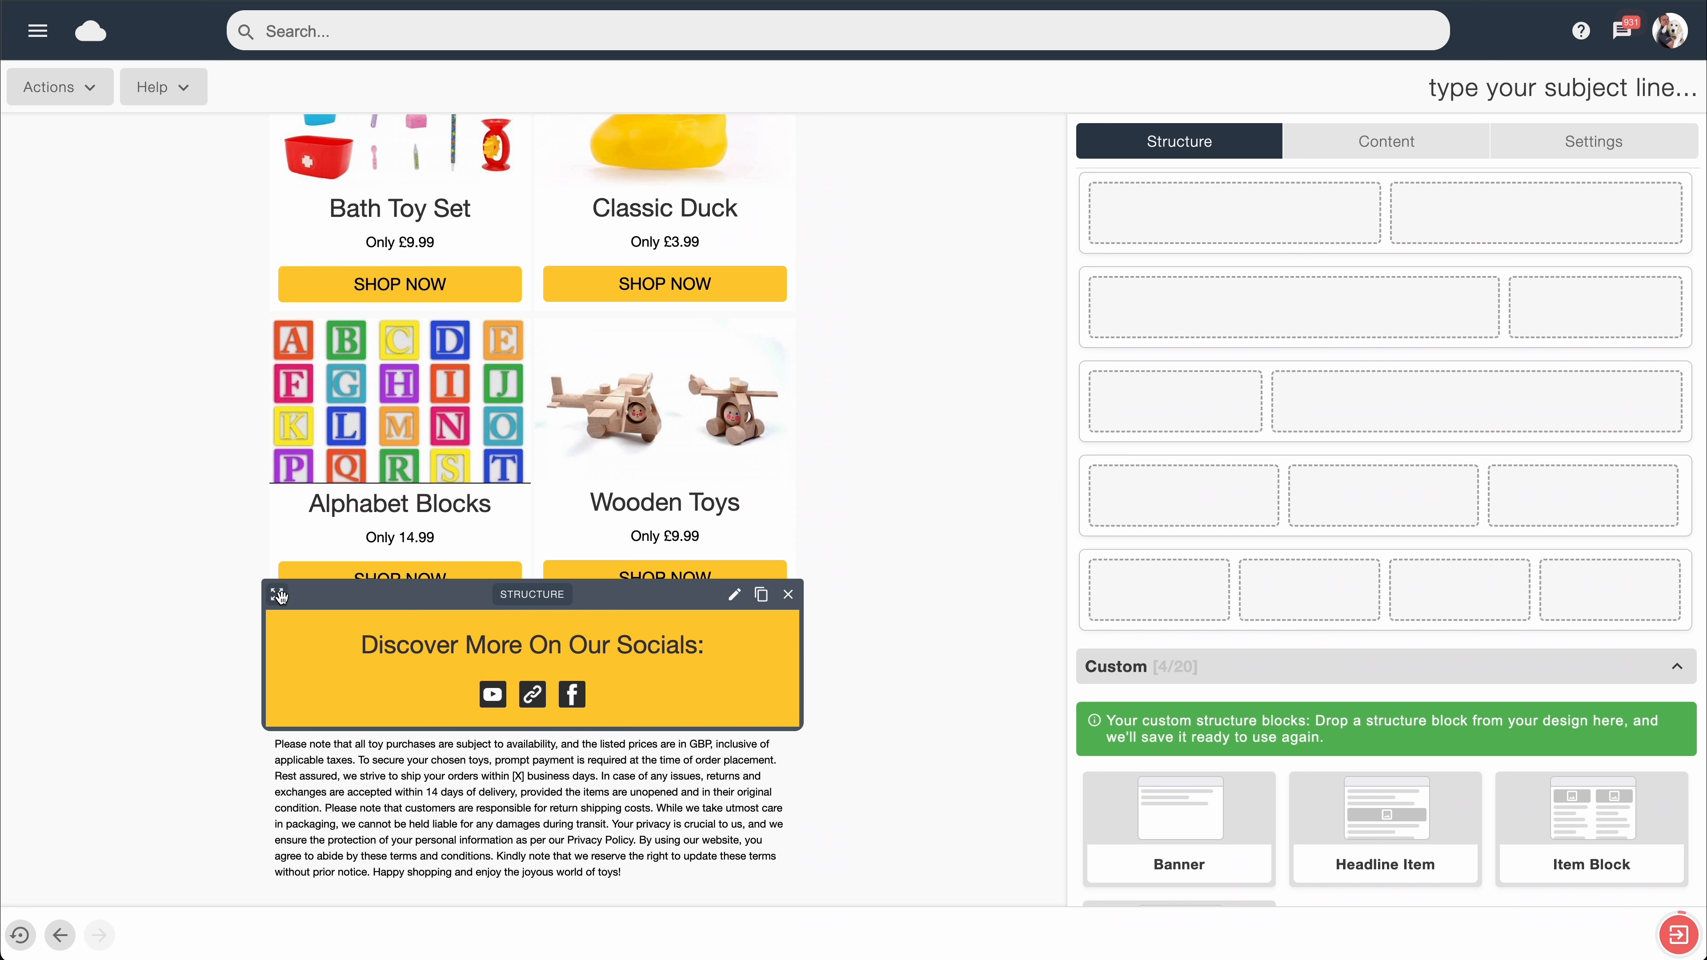
left_click_drag(277, 594, 1197, 814)
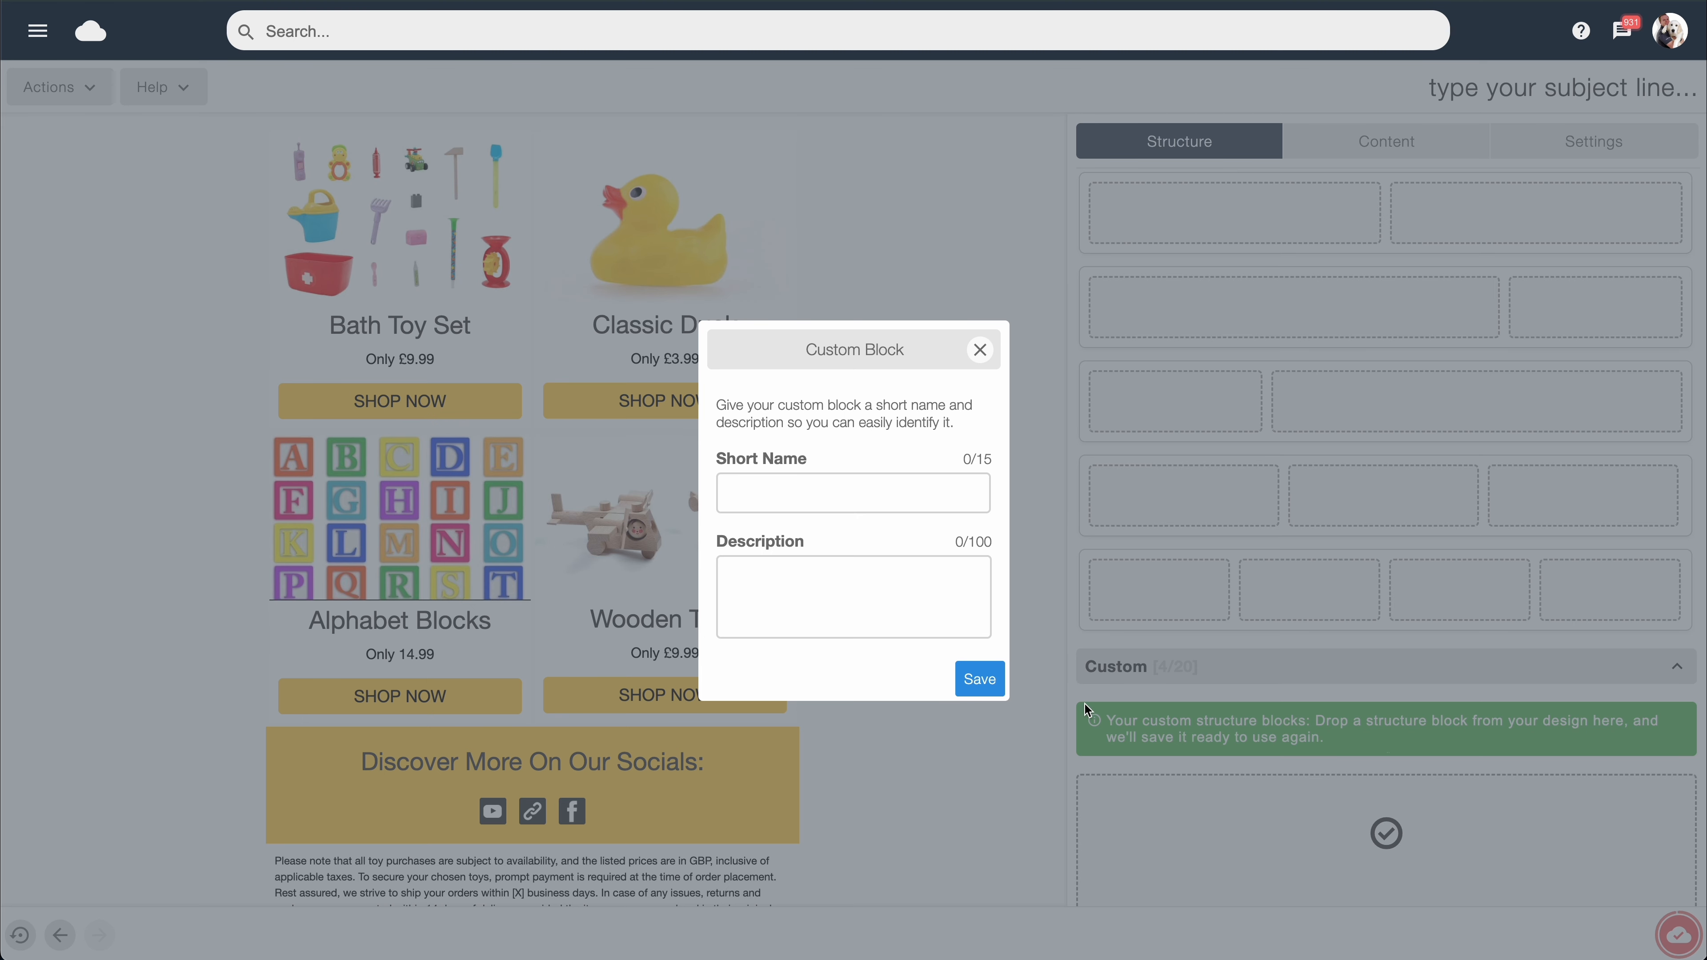
left_click(818, 493)
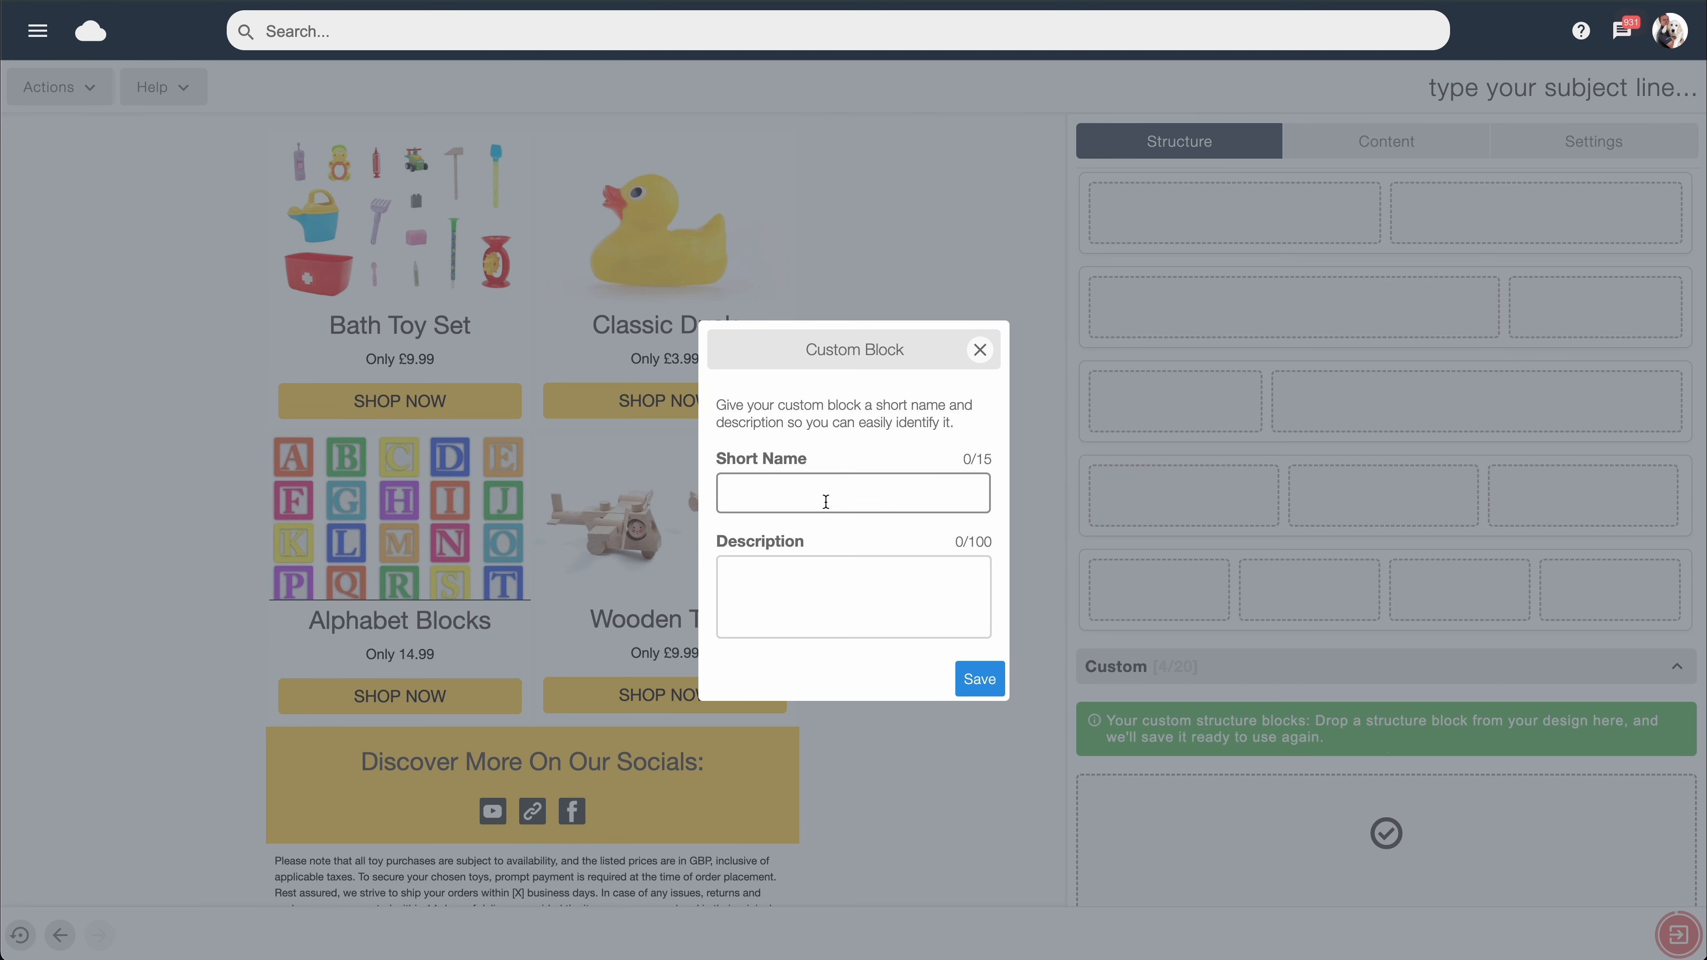
type("Social Footer")
left_click(980, 679)
Step: Add the custom Banner block to the empty New Custom Camp email and place the Headline Item block below it
scroll(1183, 780, "down", 3)
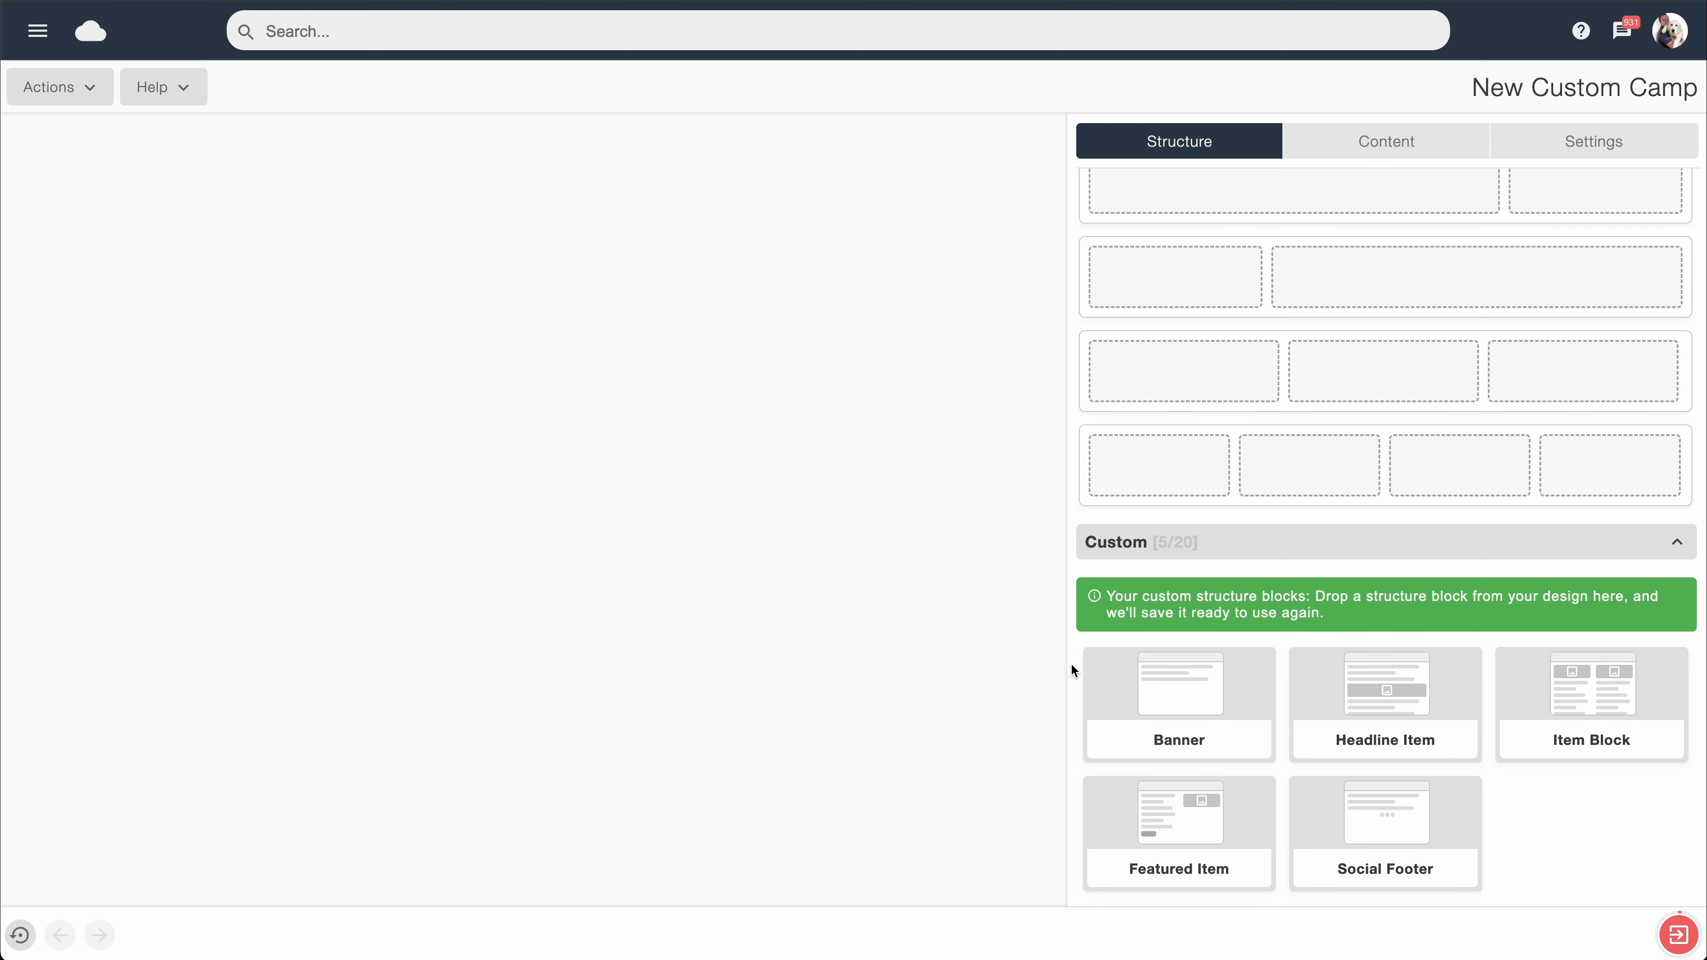
left_click_drag(1153, 699, 530, 116)
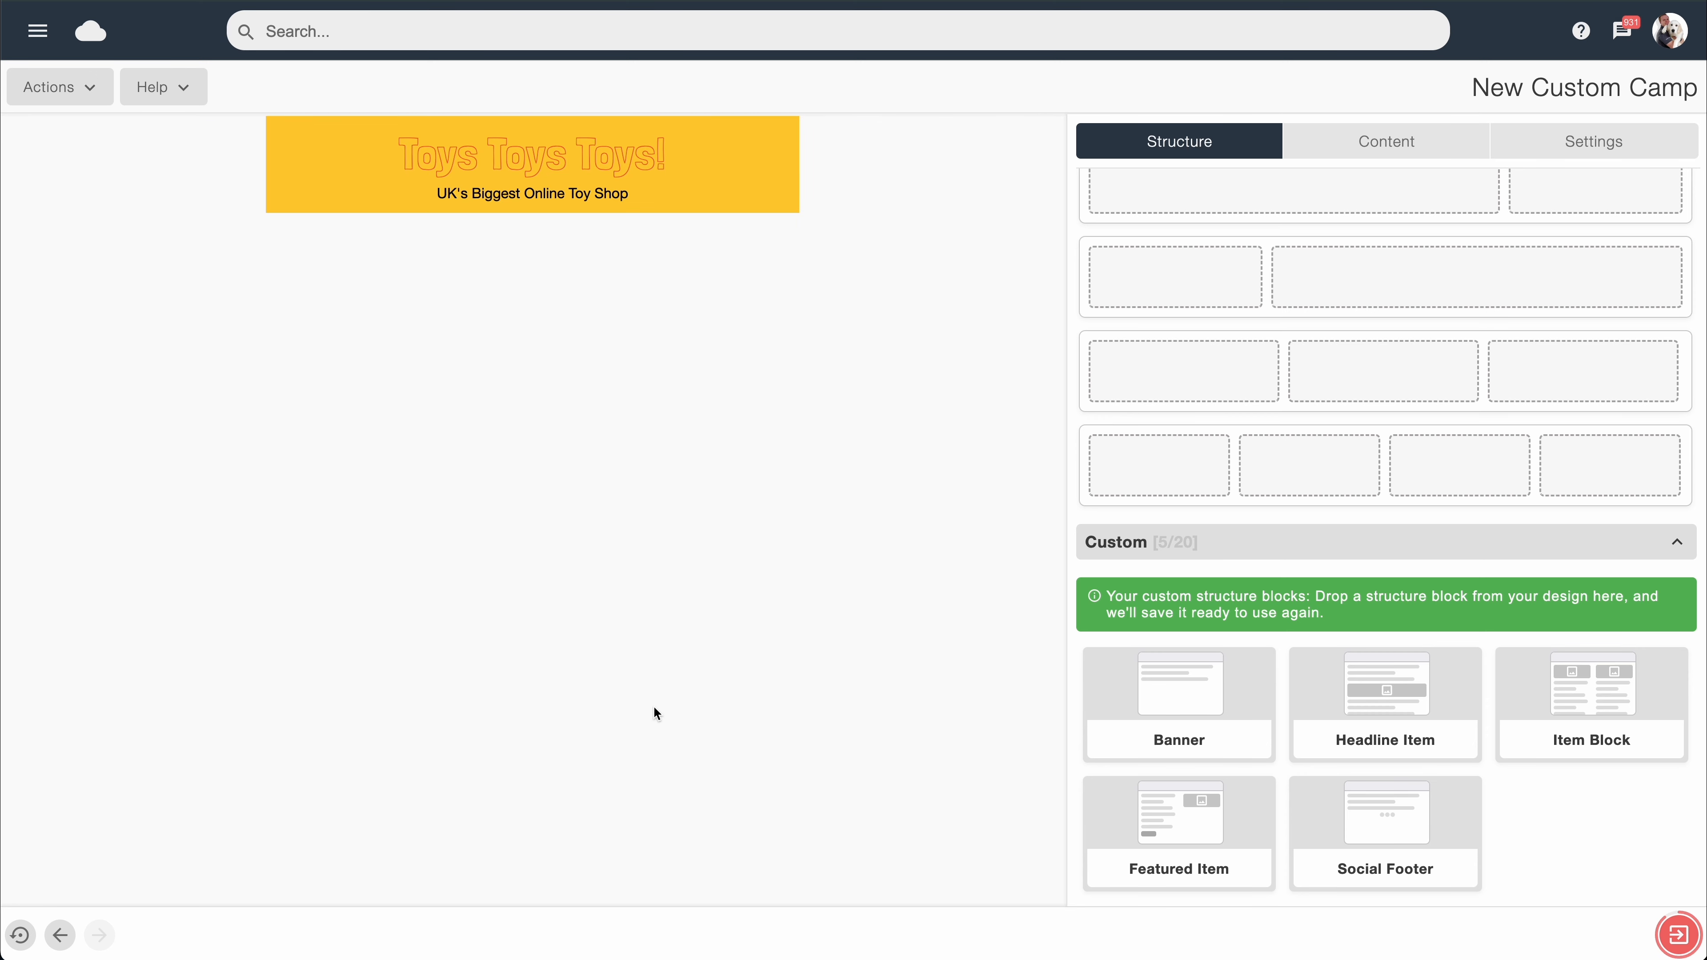
left_click_drag(1392, 741, 613, 226)
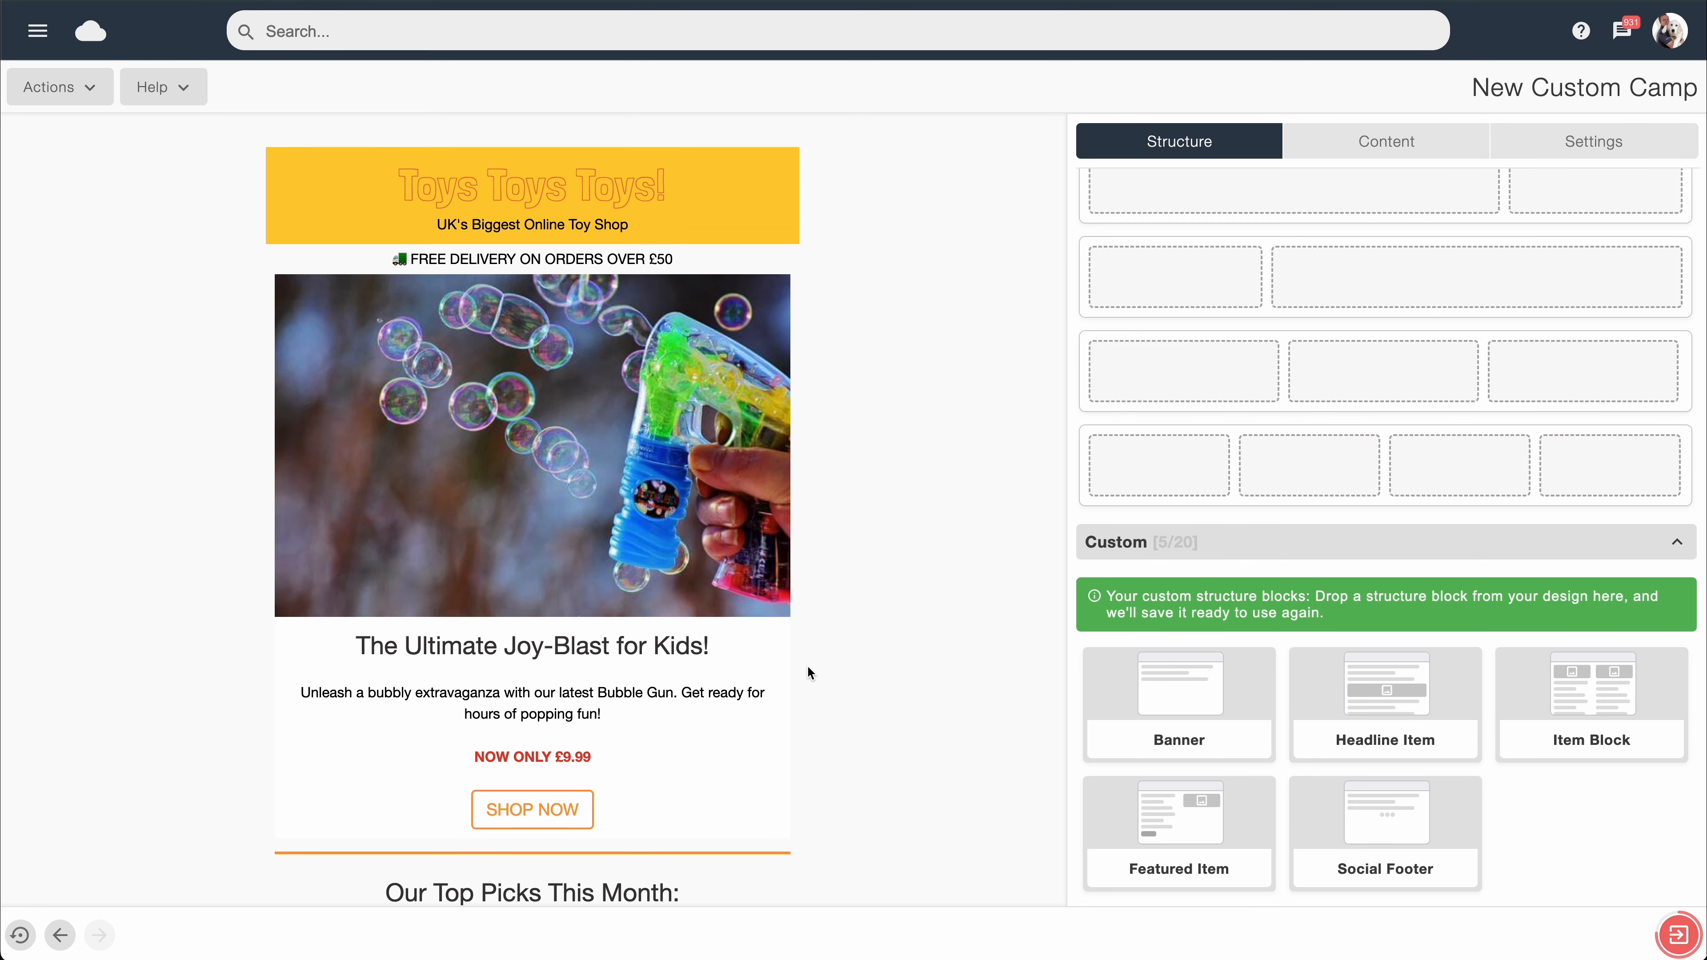
Step: Add two custom Item Block structures one after the other below the "Our Top Picks This Month" heading
scroll(810, 673, "down", 1)
left_click_drag(1624, 714, 773, 827)
scroll(891, 740, "down", 5)
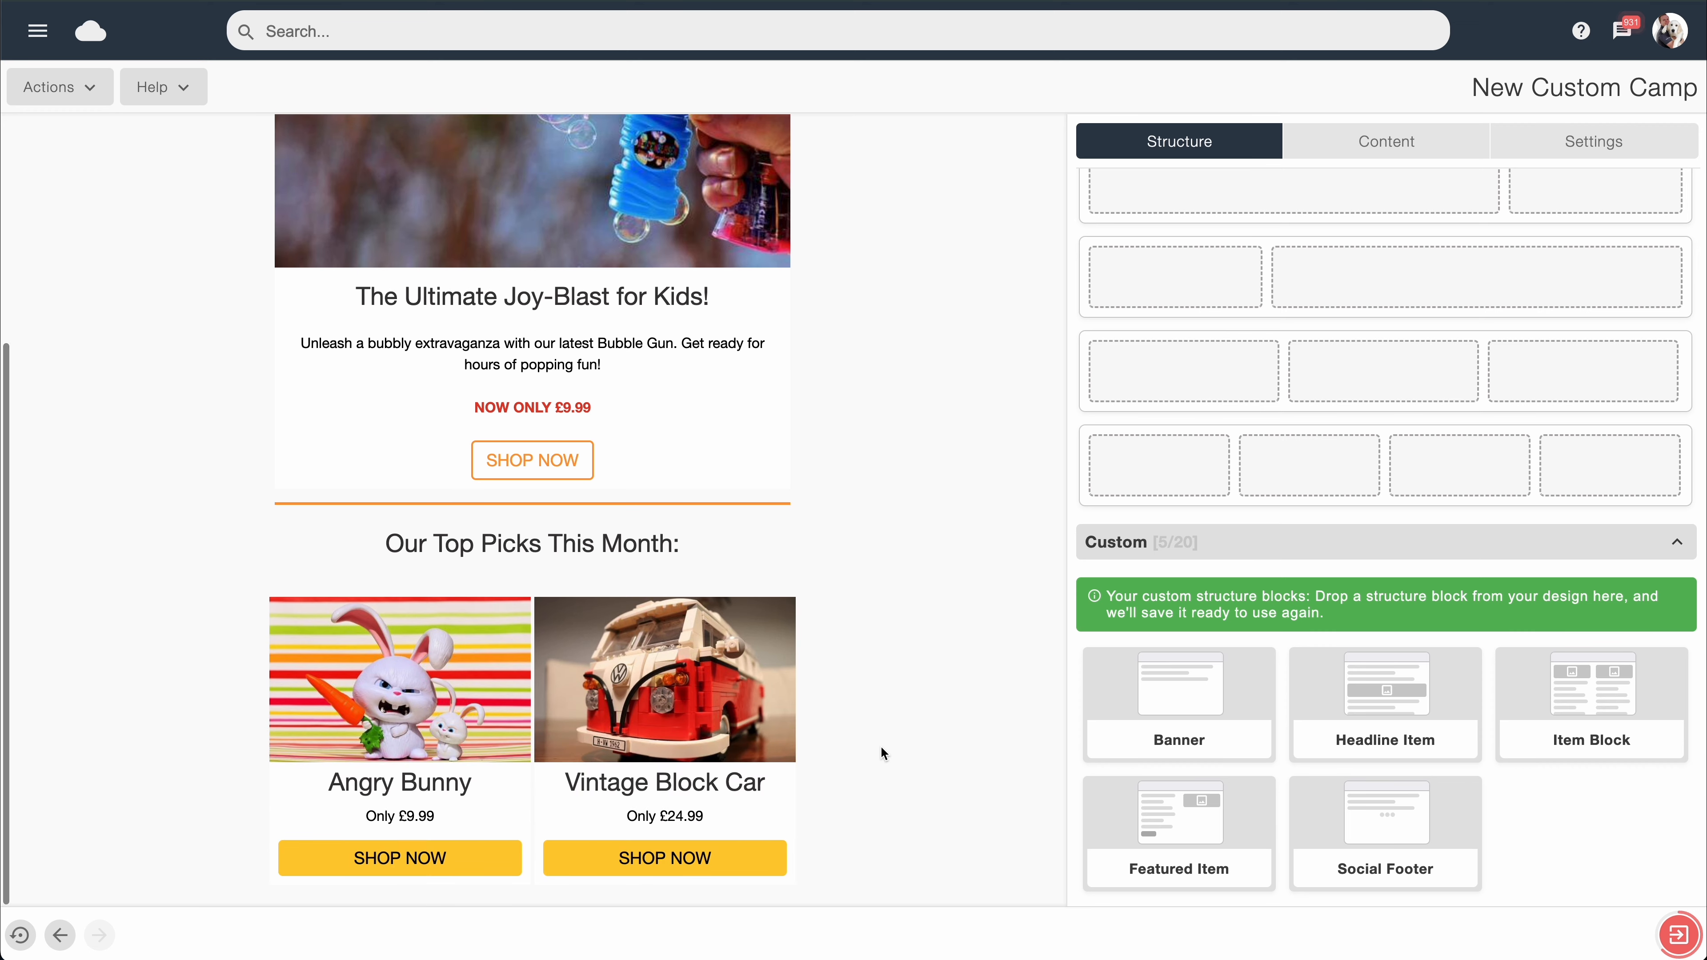
left_click_drag(1589, 718, 685, 672)
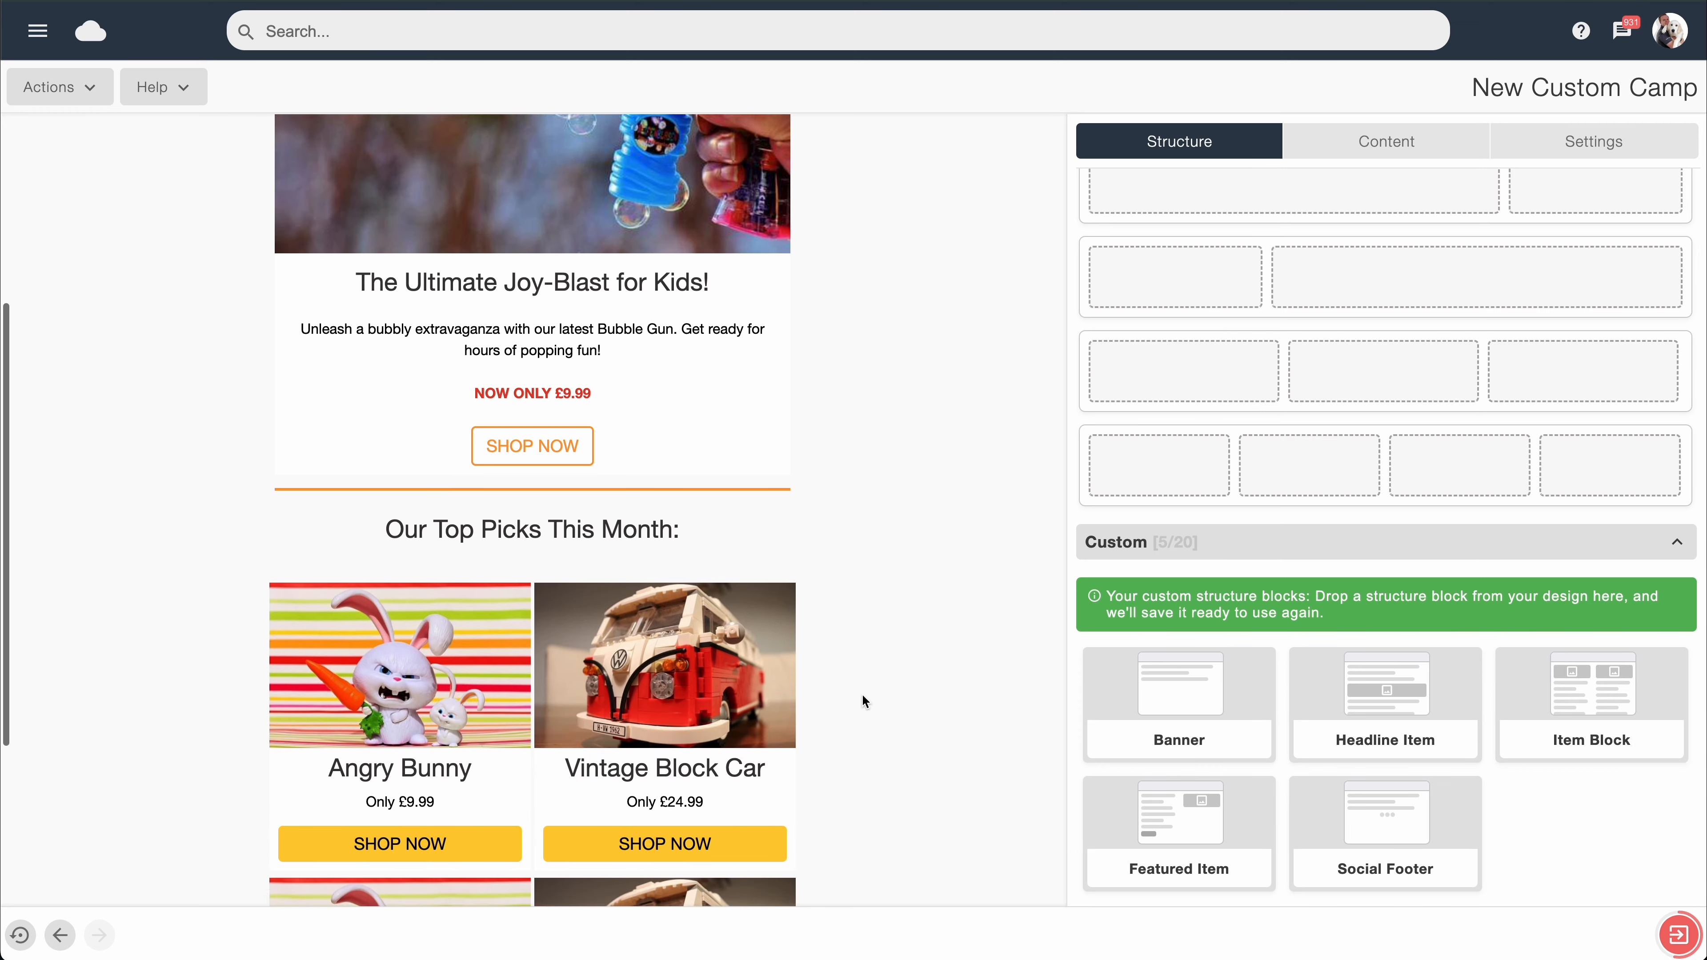
scroll(864, 699, "down", 5)
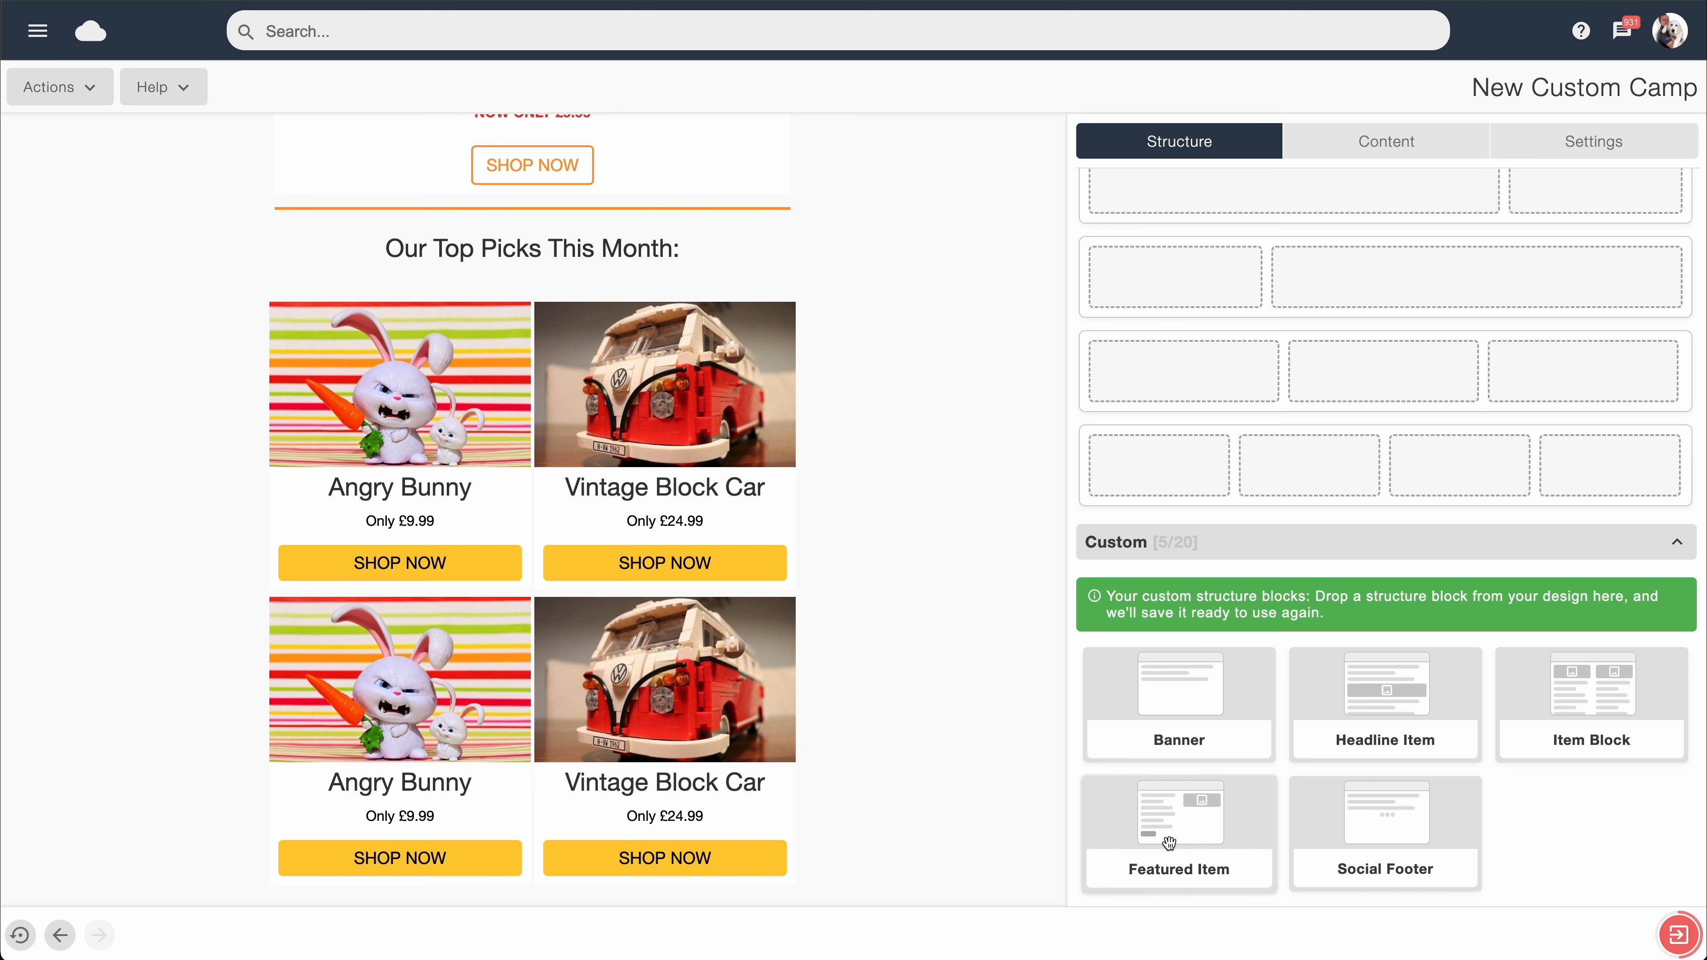
Step: Add the custom Featured Item structure below the second Item Block and place the Social Footer structure beneath it
left_click_drag(1170, 843, 633, 843)
scroll(889, 762, "down", 3)
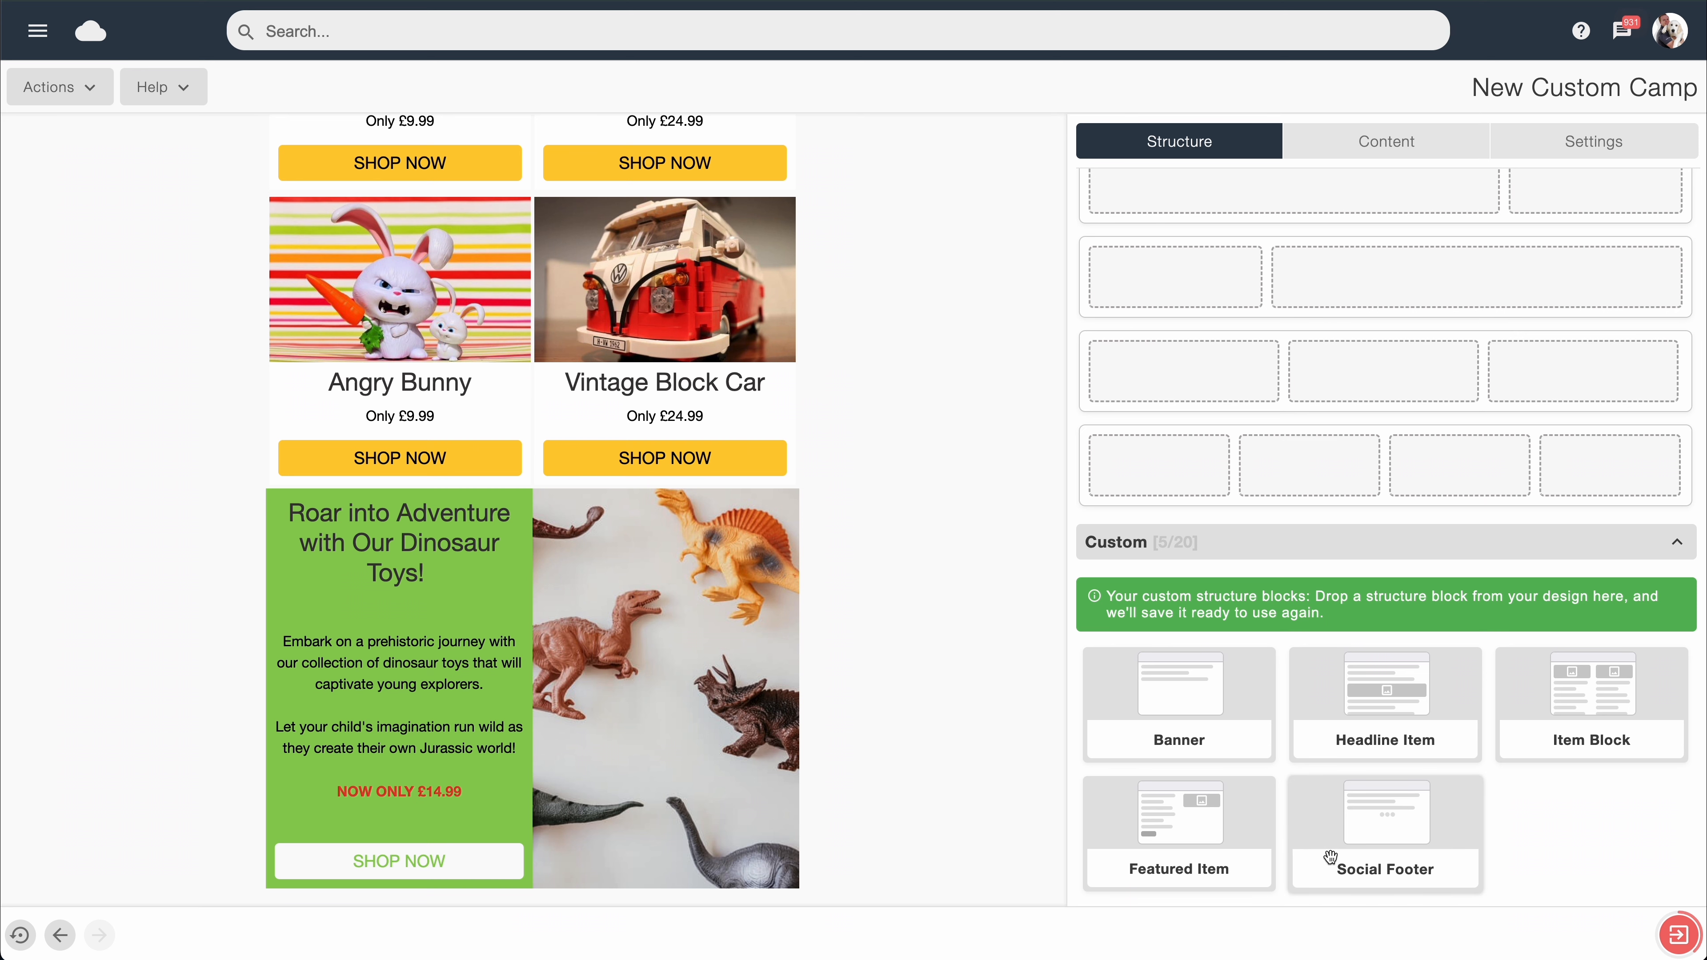
left_click_drag(1331, 857, 646, 868)
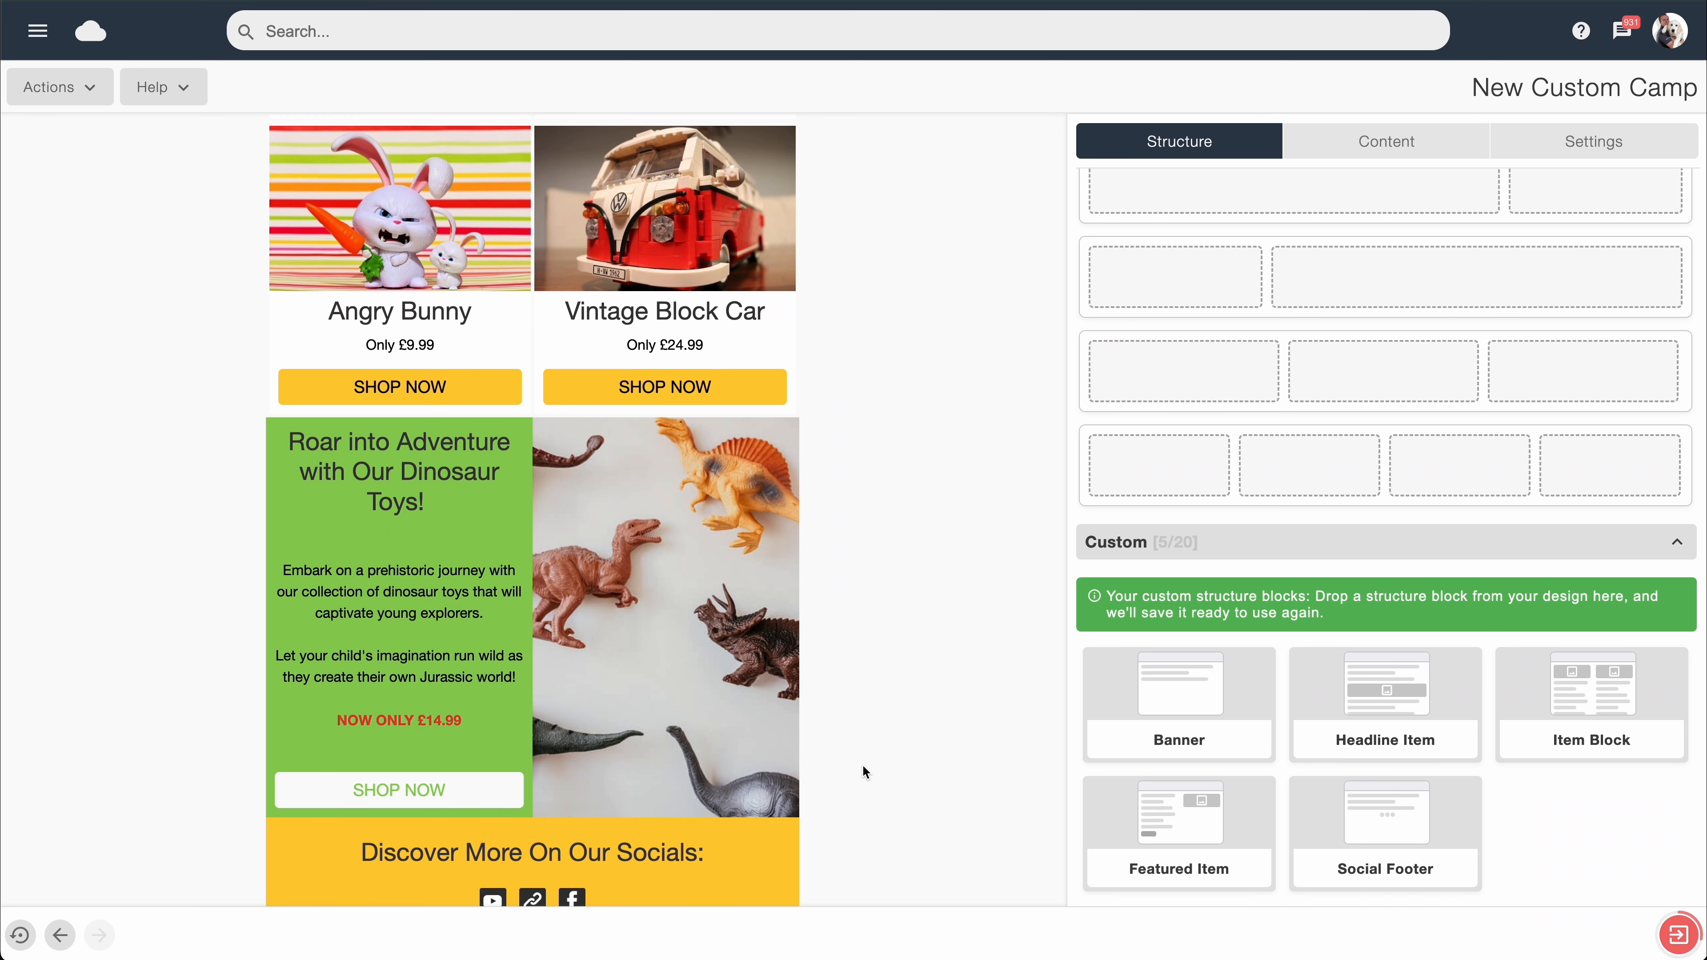
scroll(862, 767, "up", 10)
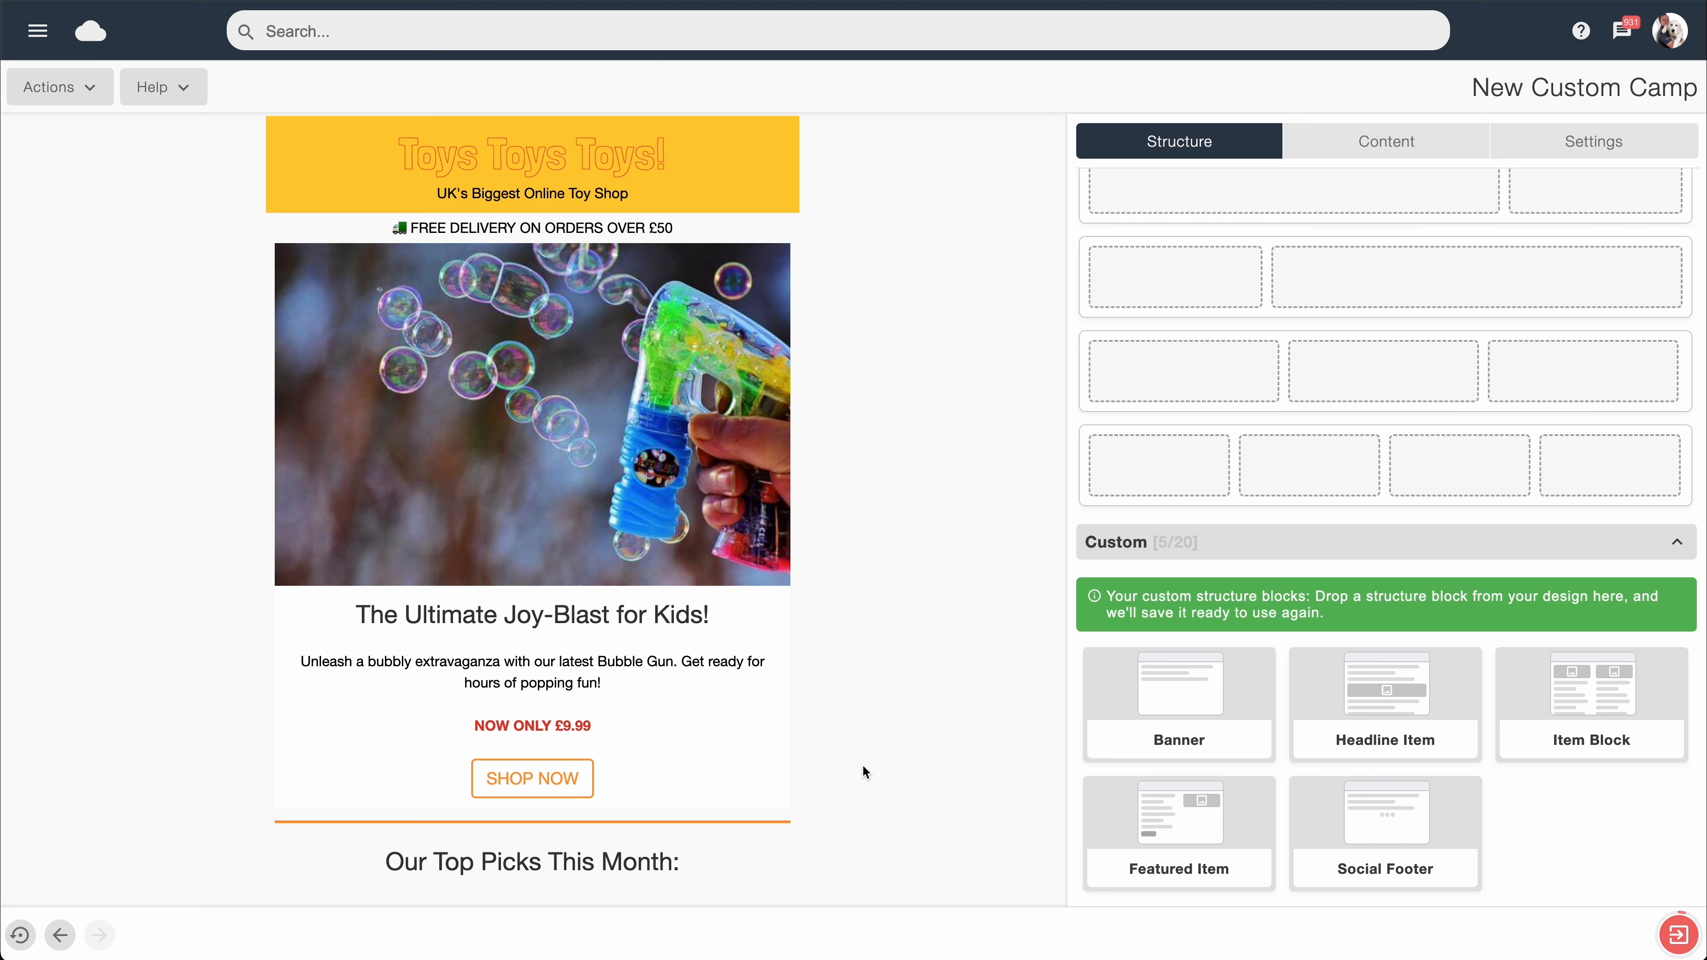
Step: Review the saved custom content blocks and return to the list of structure blocks
left_click(1355, 161)
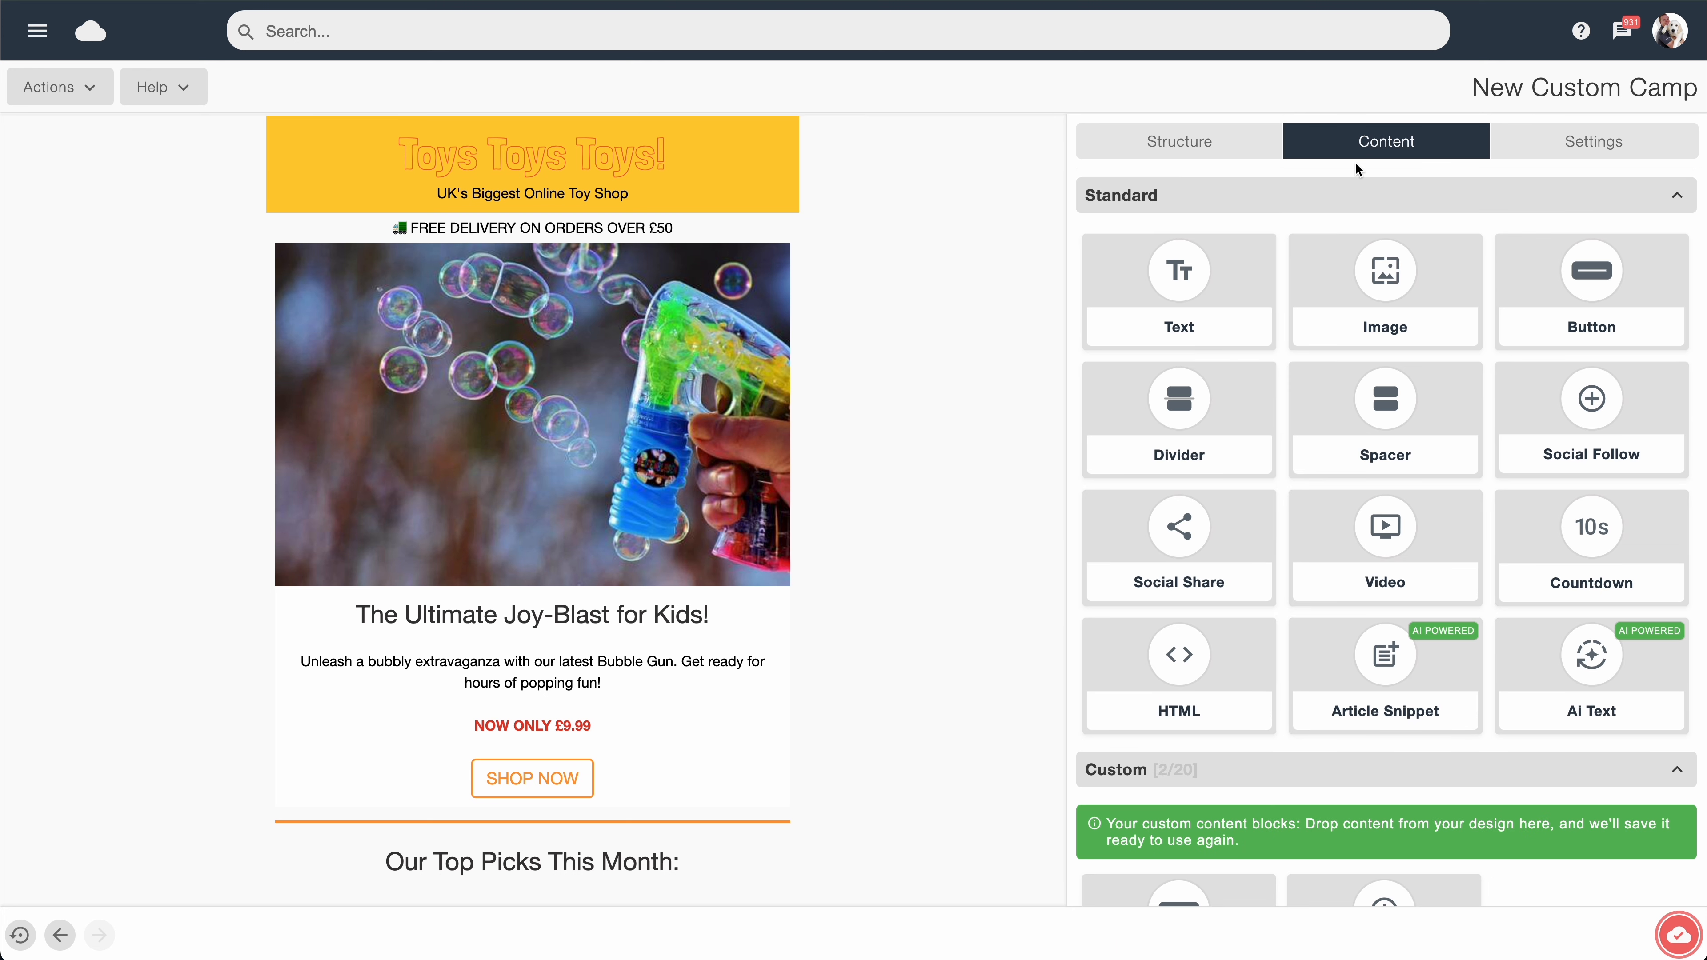
scroll(1355, 165, "down", 2)
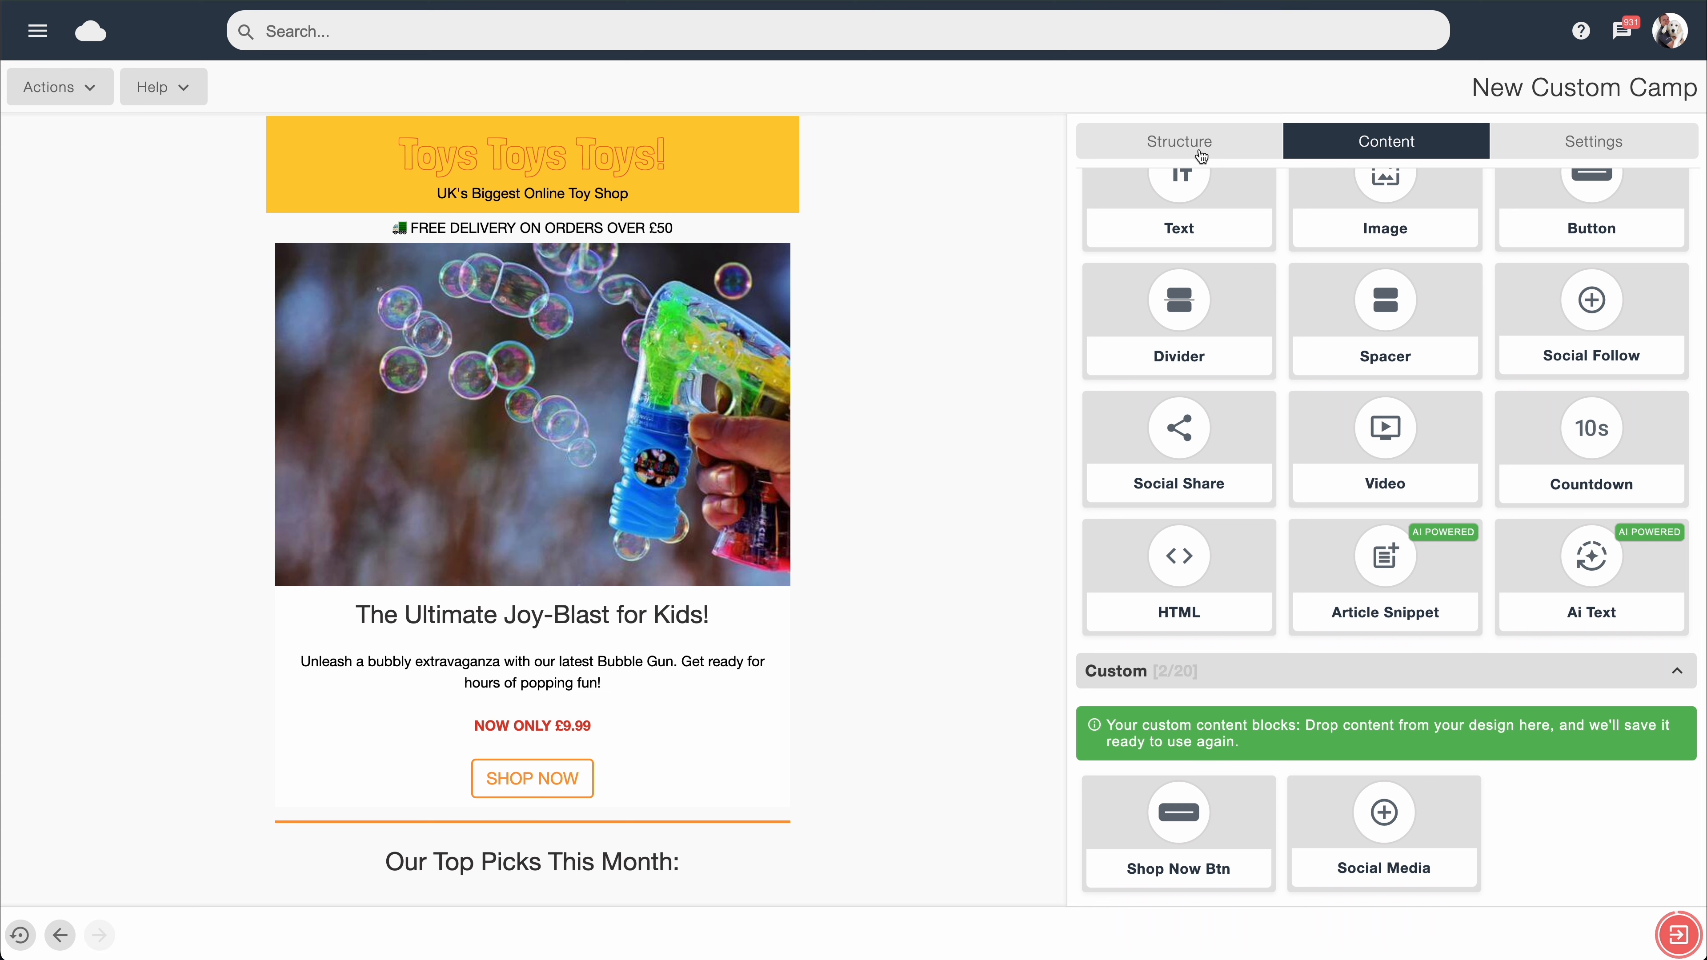
left_click(1201, 156)
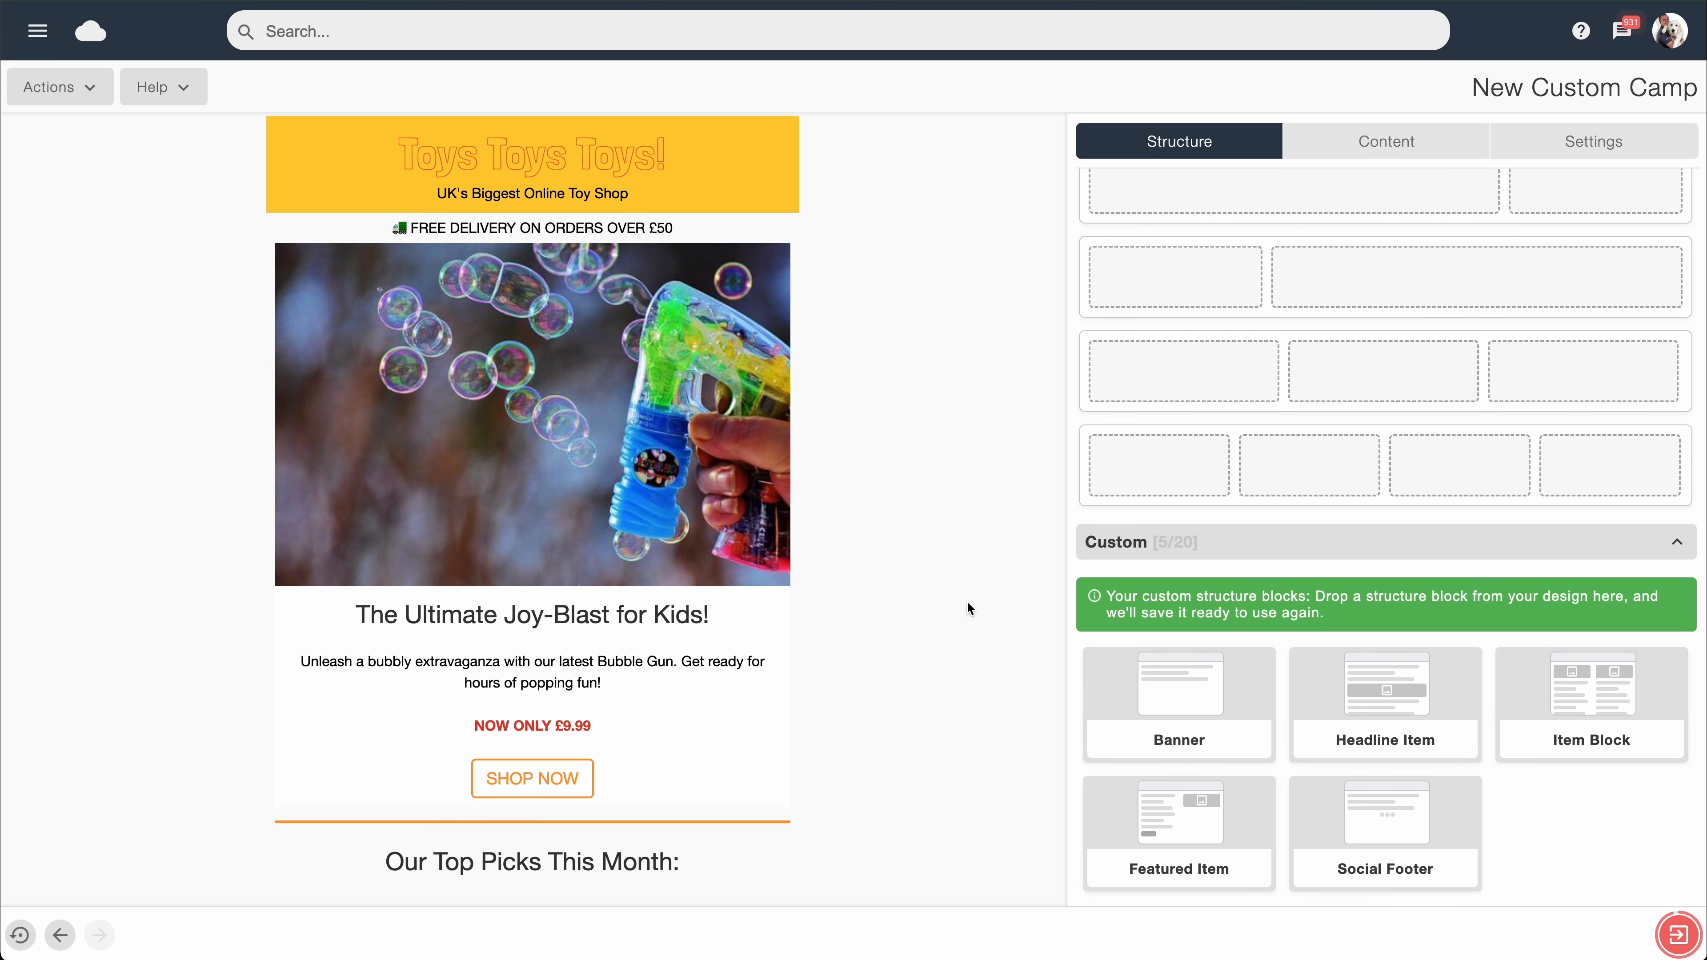
Step: Open the custom Banner structure block's name and description for editing, going to its description
left_click(1181, 707)
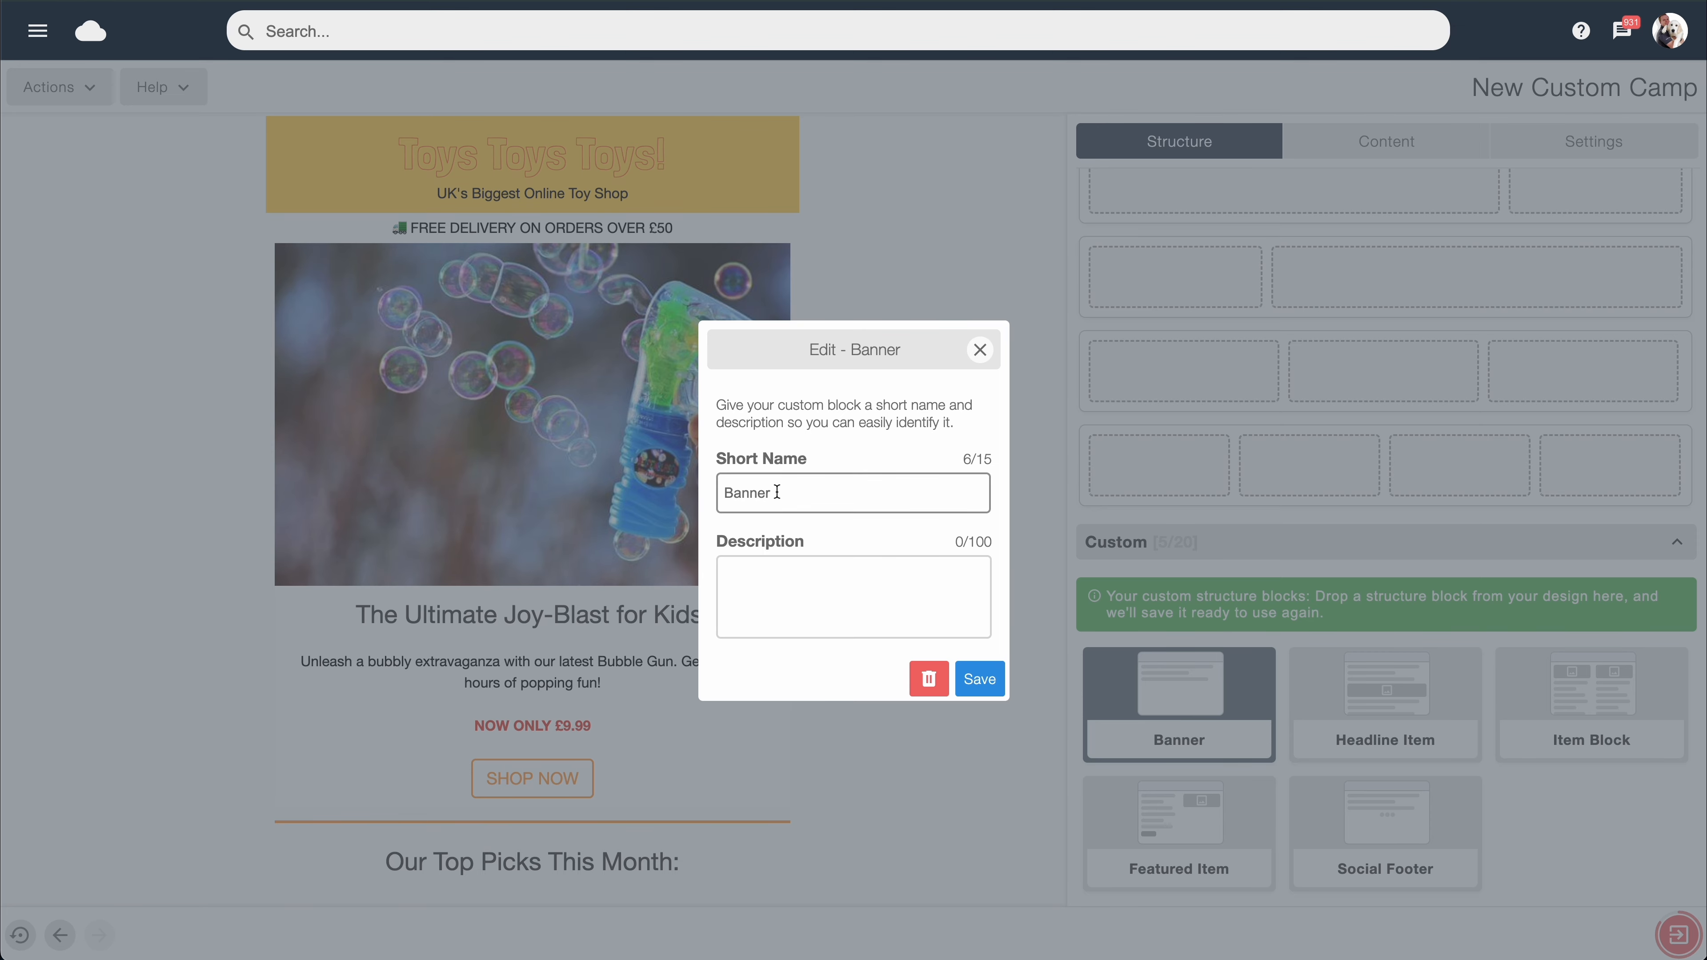
left_click(786, 569)
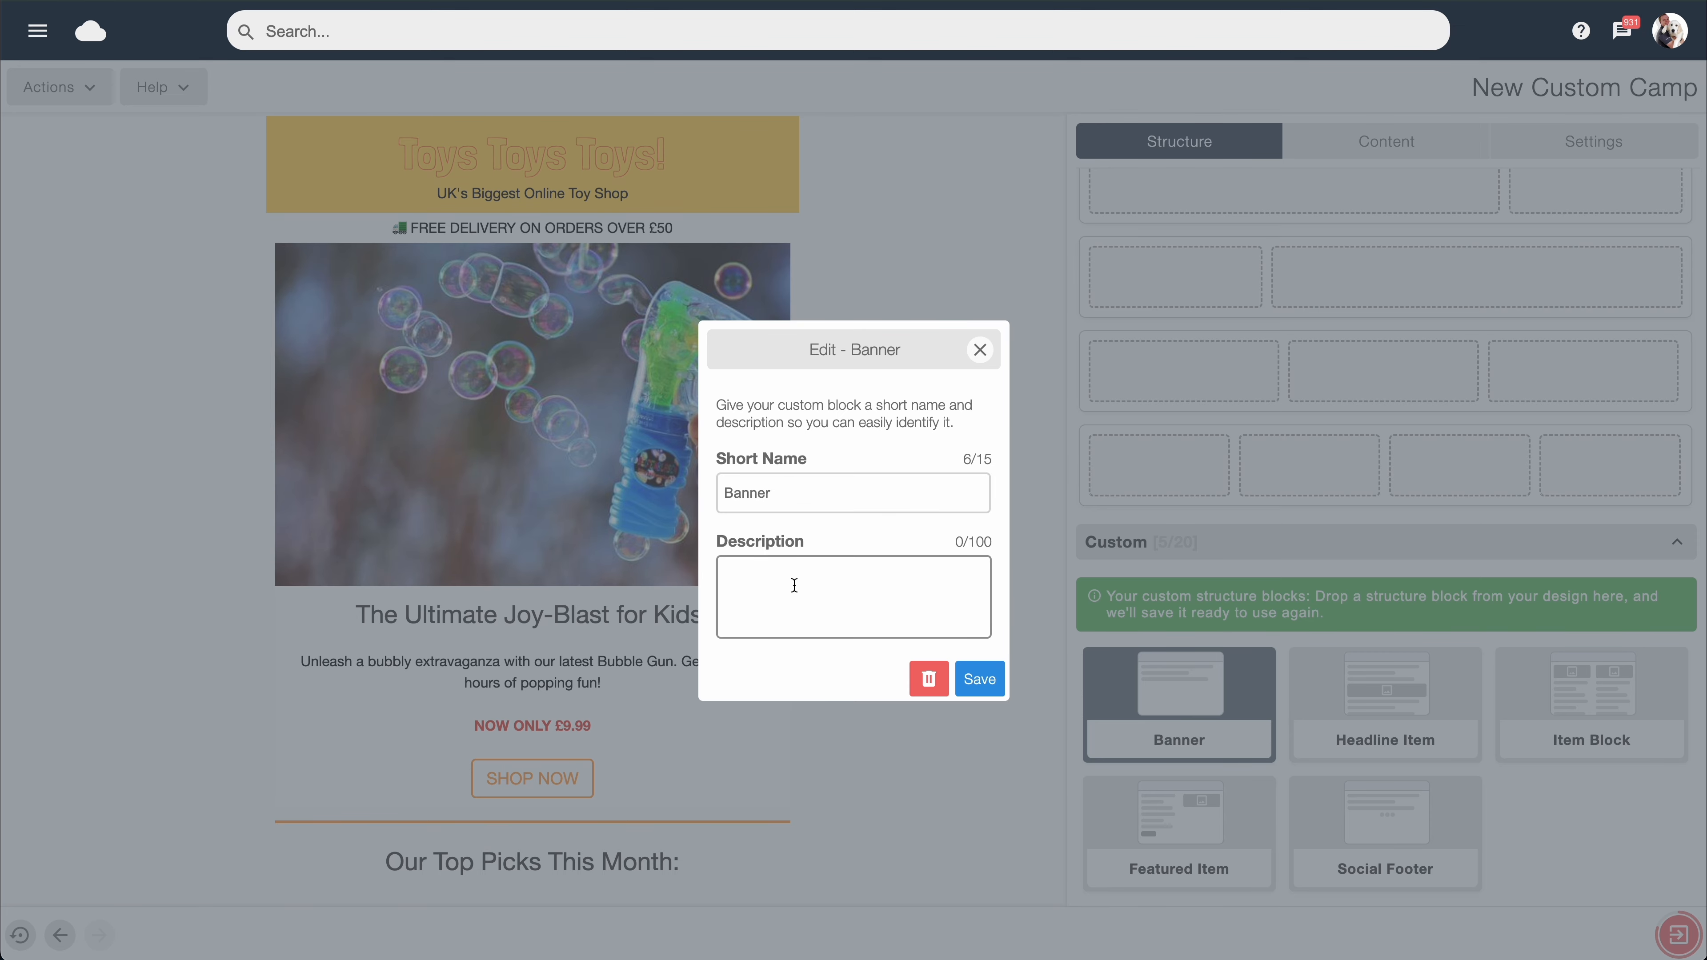